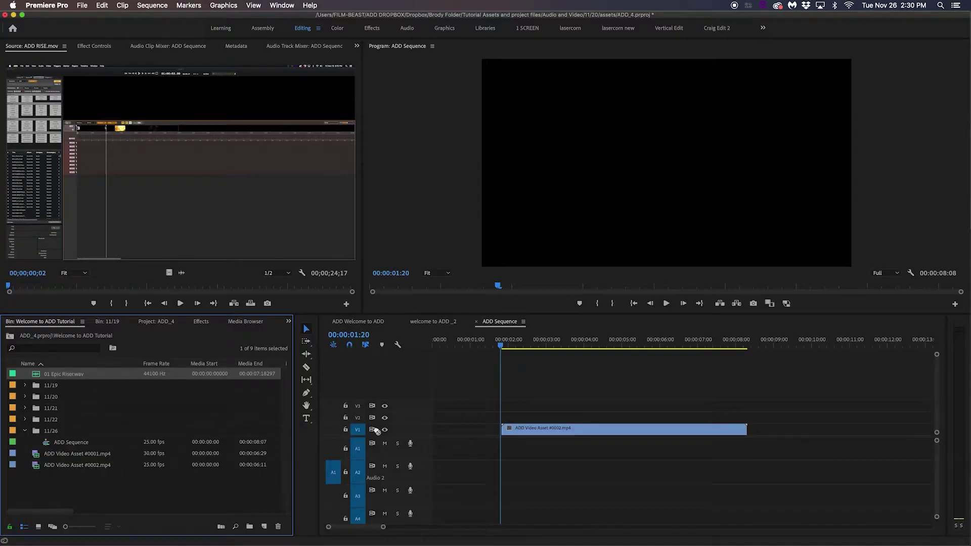
Step: Place 01 Epic Riser.wav on A1 under the video, nudge it later, and play from about 6 seconds
drag(376, 431, 632, 447)
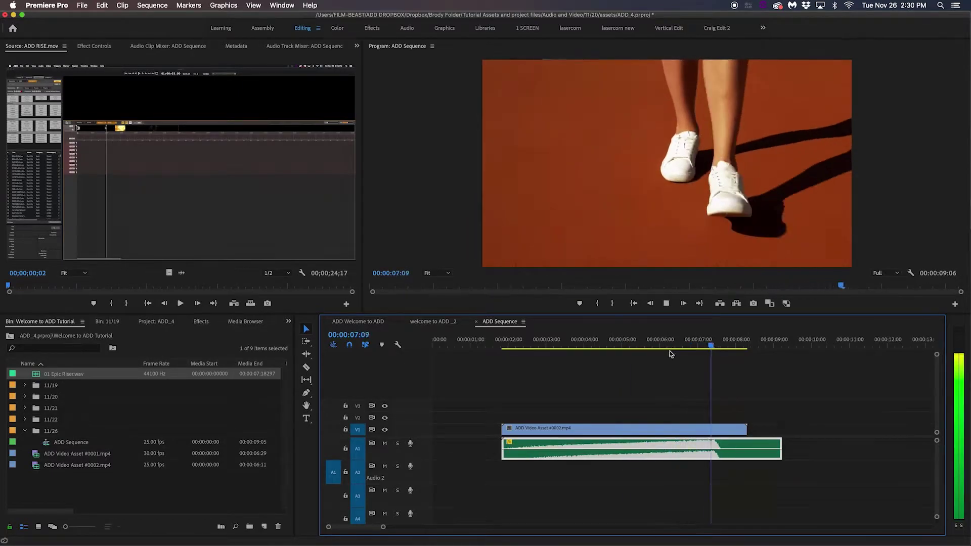
mouse_move(740, 444)
mouse_down()
mouse_move(749, 443)
mouse_move(737, 444)
mouse_up()
click(688, 340)
key(space)
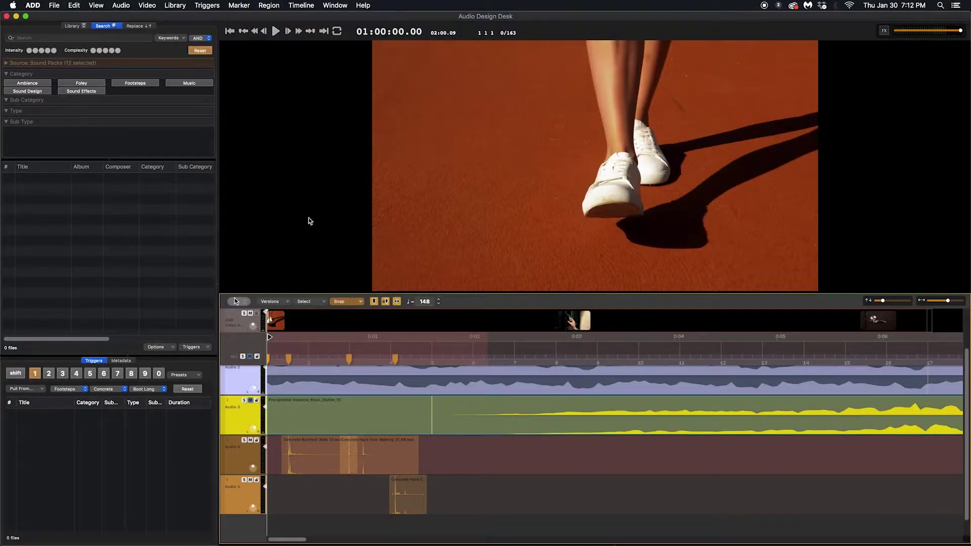
Step: Play the session and filter the sound library to the Beds type and Drone sub type
key(space)
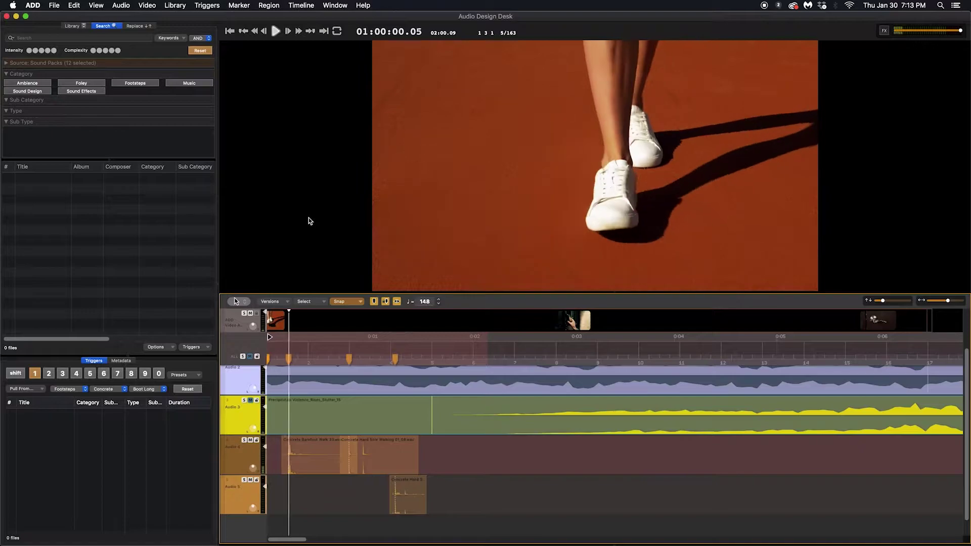
scroll(84, 192, down, 20)
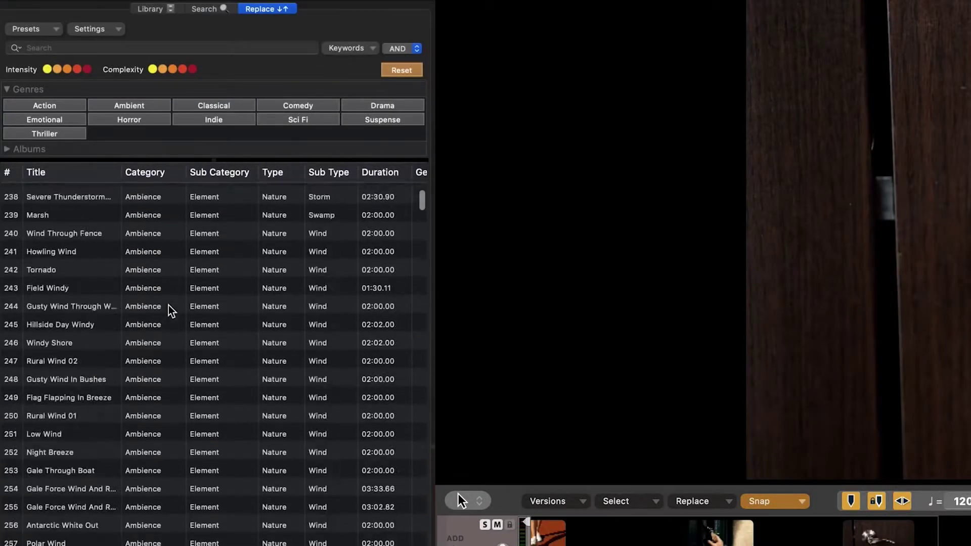
scroll(170, 309, down, 20)
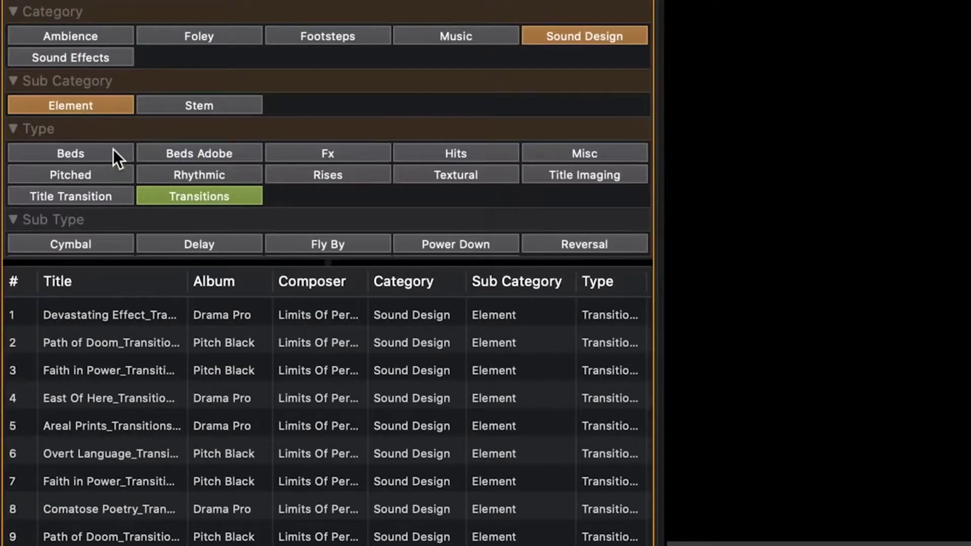
click(113, 153)
click(181, 240)
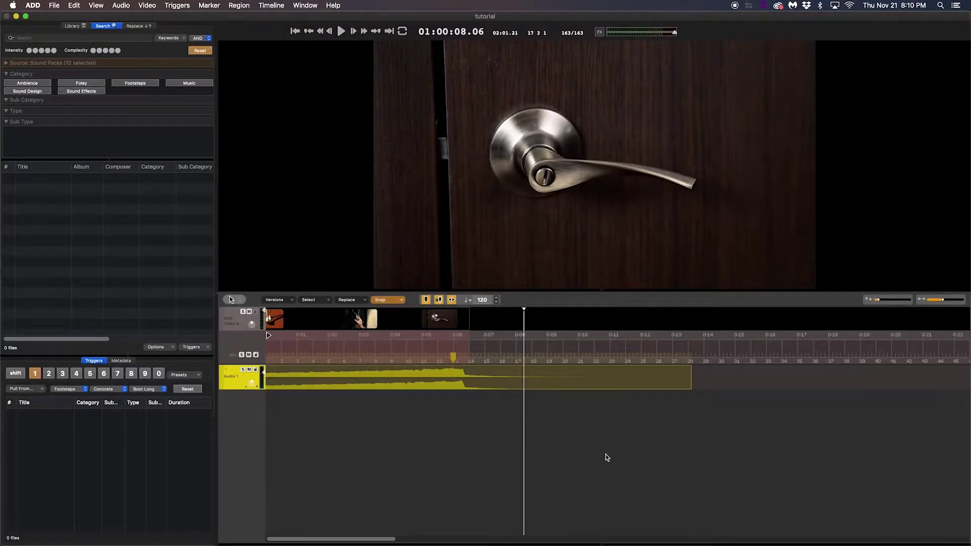
Step: Swap the Audio 1 region for alternative sounds and add a trigger marker at the playhead
click(479, 418)
key(Up)
key(Up)
key(Up)
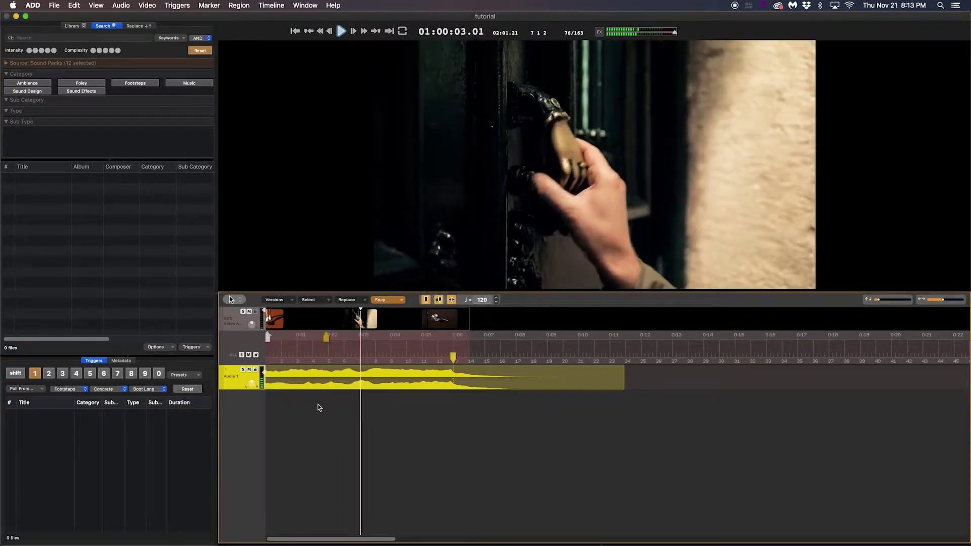
key(1)
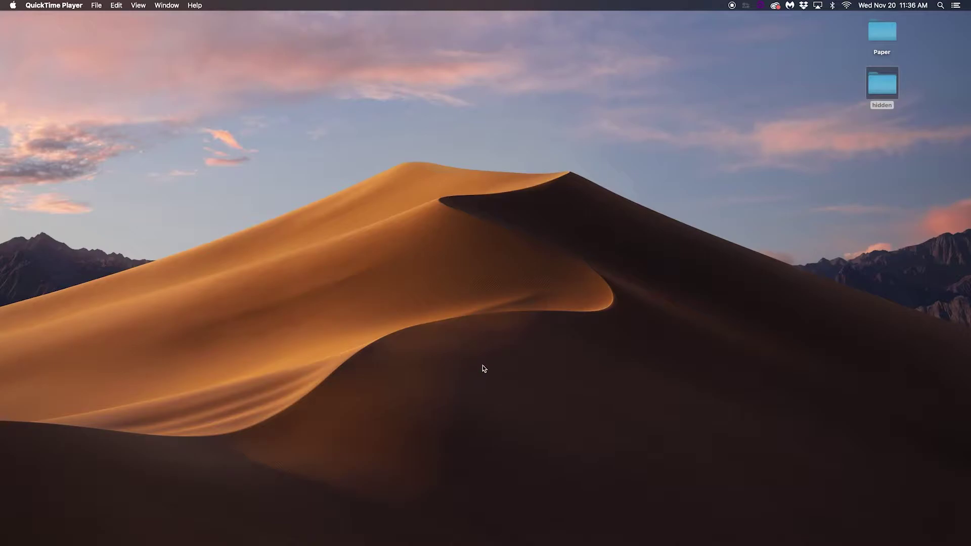
Step: Relaunch Audio Design Desk and load the countdown video through the viewer's Open Video… option
mouse_move(514, 544)
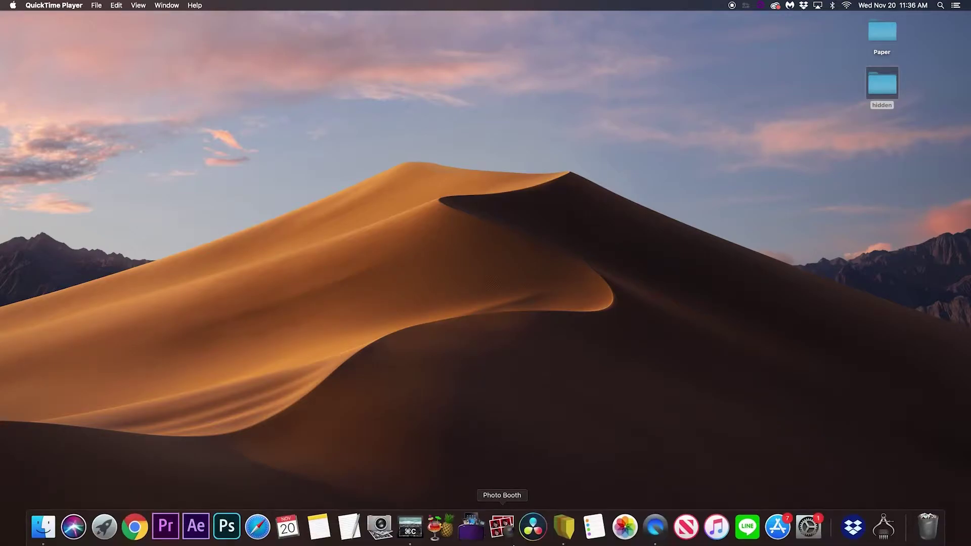
click(563, 529)
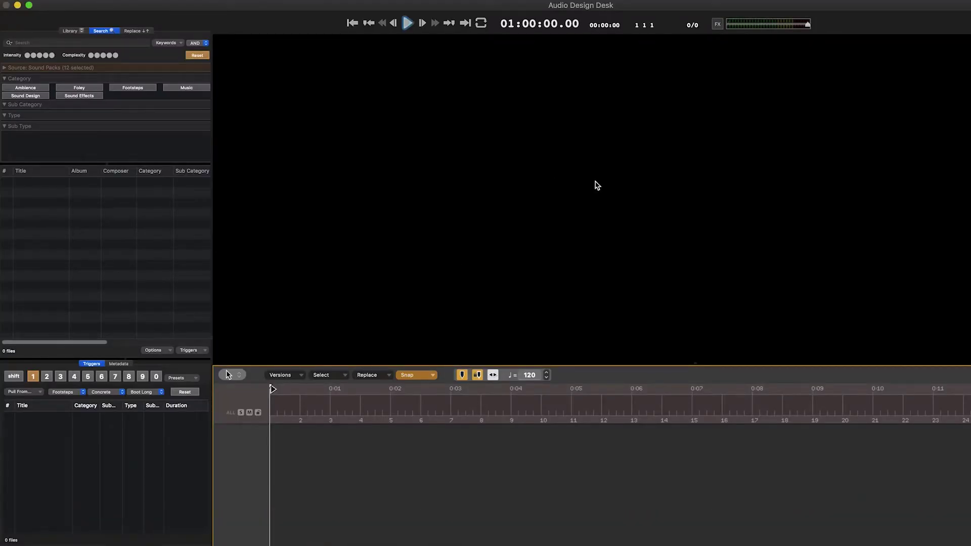
right_click(611, 182)
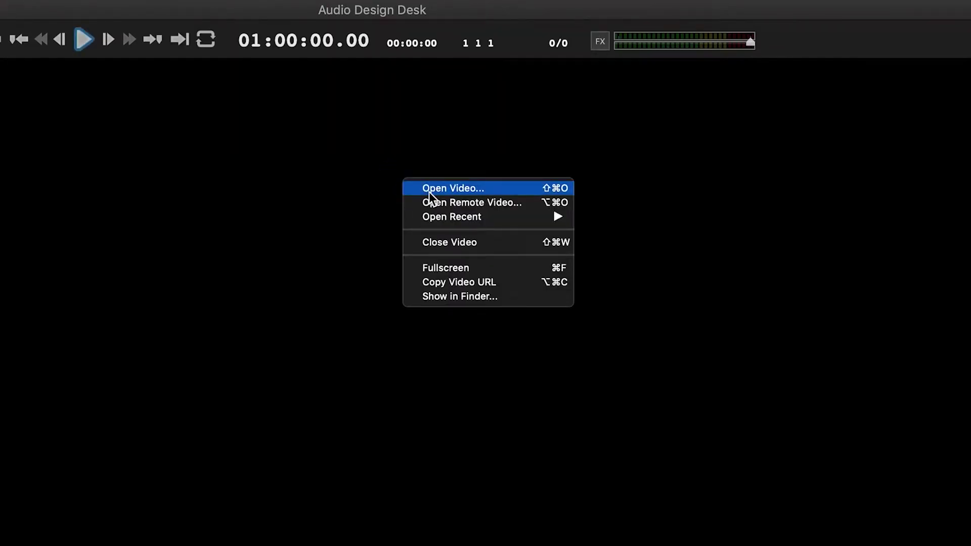
click(430, 192)
click(708, 427)
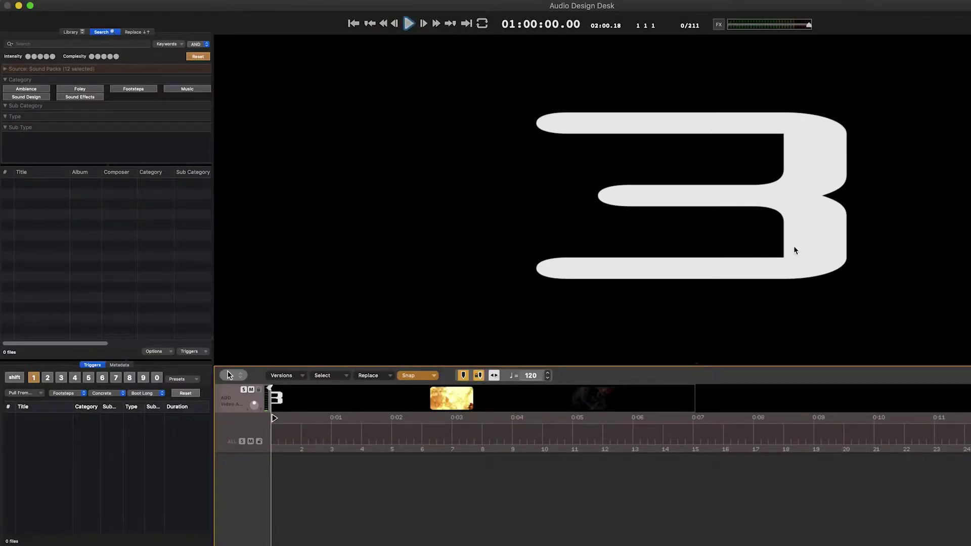
Step: Add a drone bed, then a rise into 0:02 and three hits stacked at the 0:02 playhead
key(d)
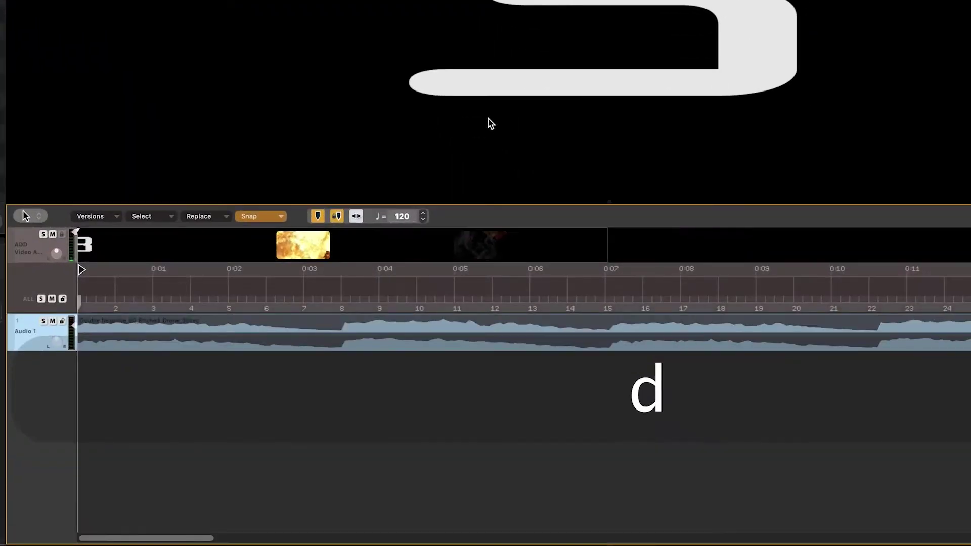
click(230, 301)
key(r)
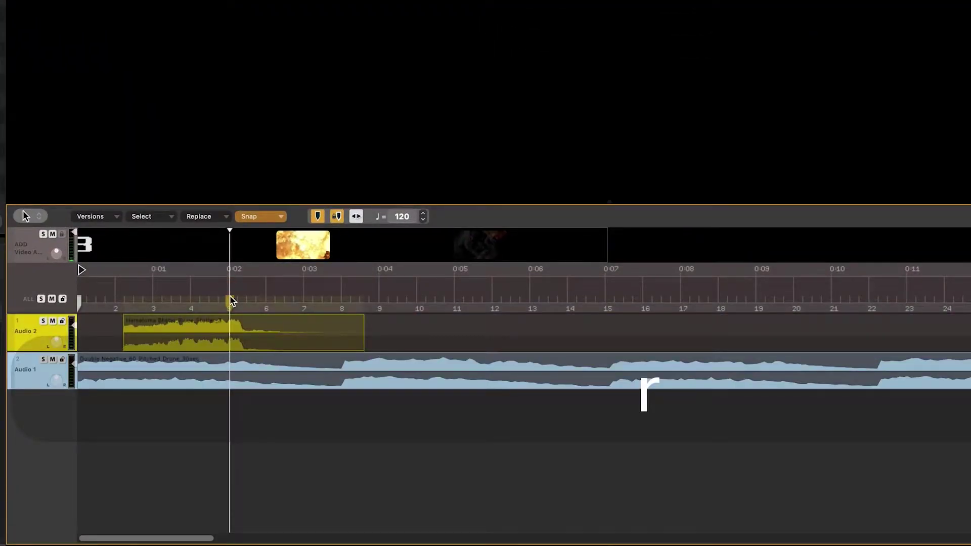
key(h)
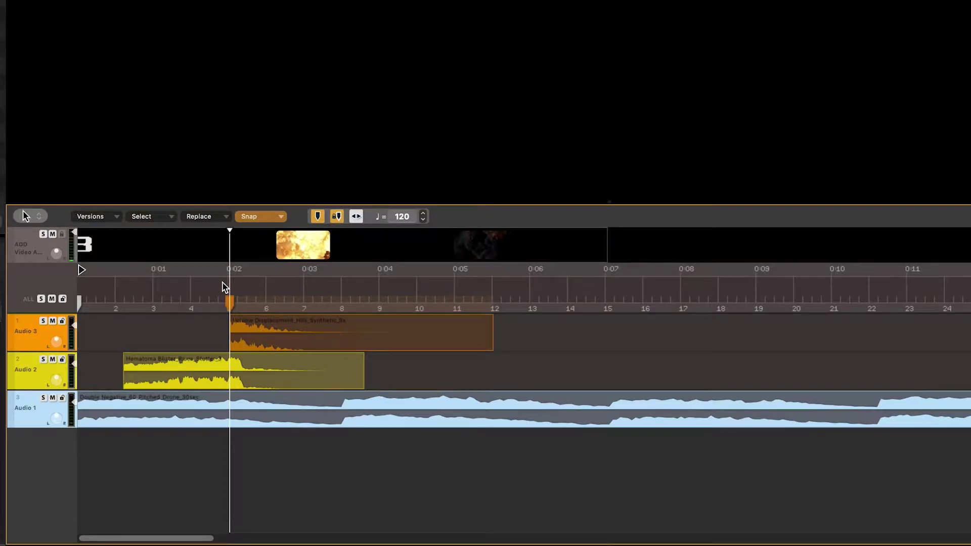
key(h)
key(h)
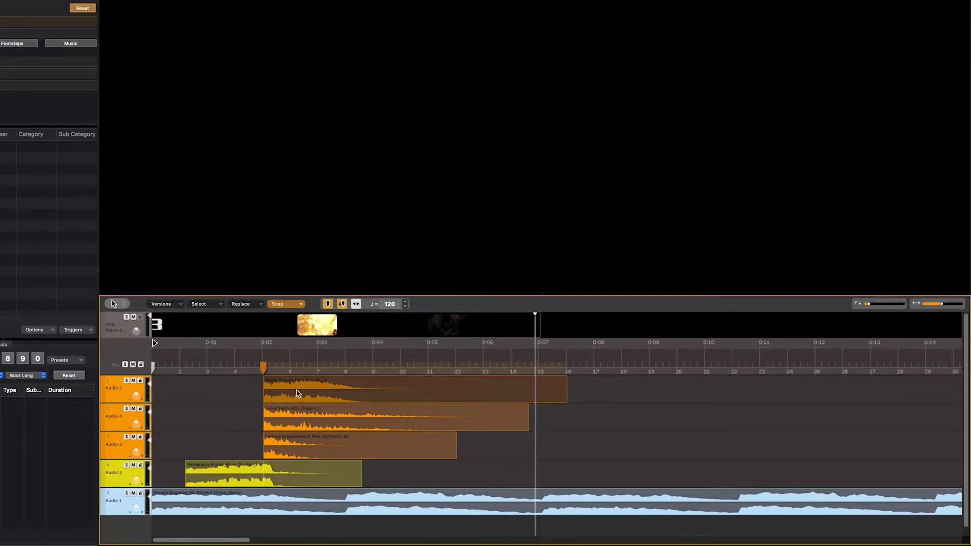
Step: Select all regions and replace them, swapping the drone bed for a different sound
key(super+a)
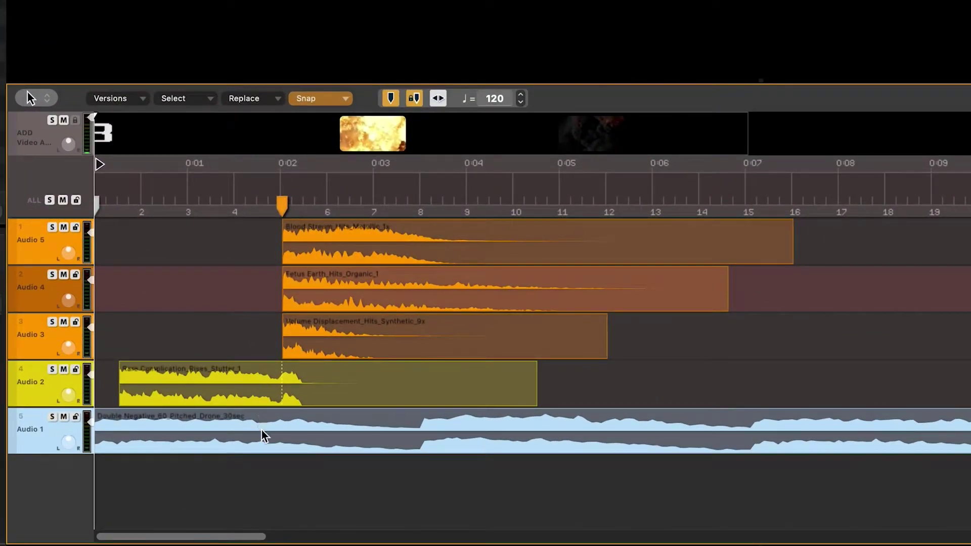
key(super+r)
key(super+r)
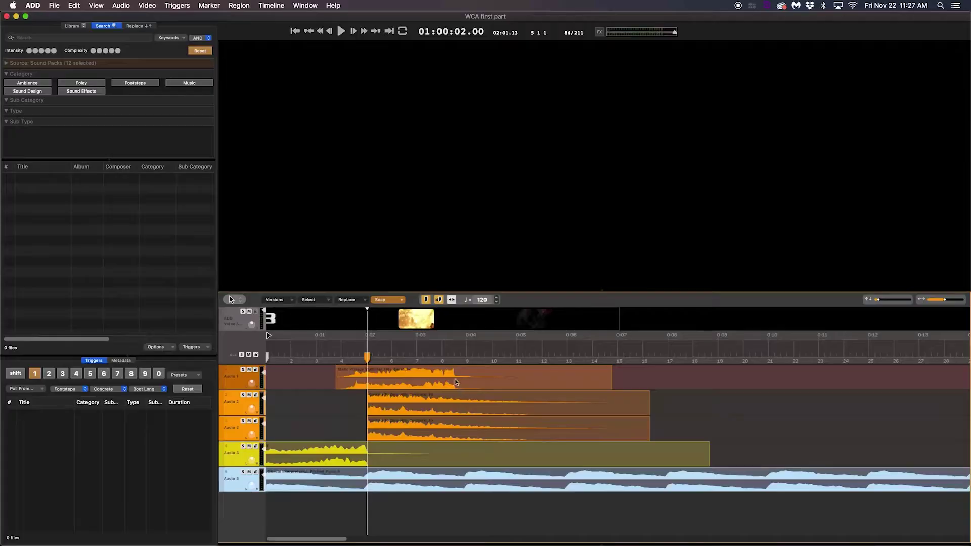
Step: Lock the top hit clip, replace all other selected clips, then toggle a clip's lock again
click(440, 381)
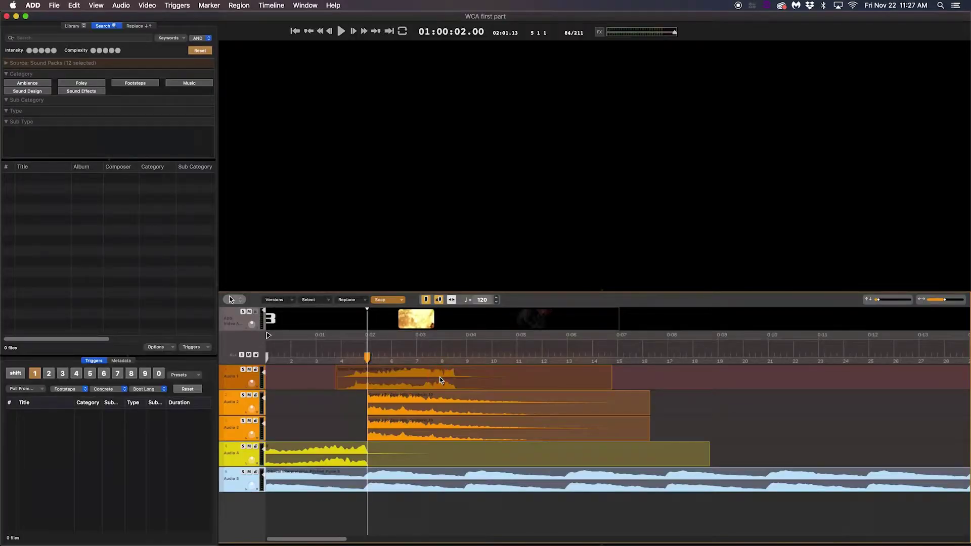
key(l)
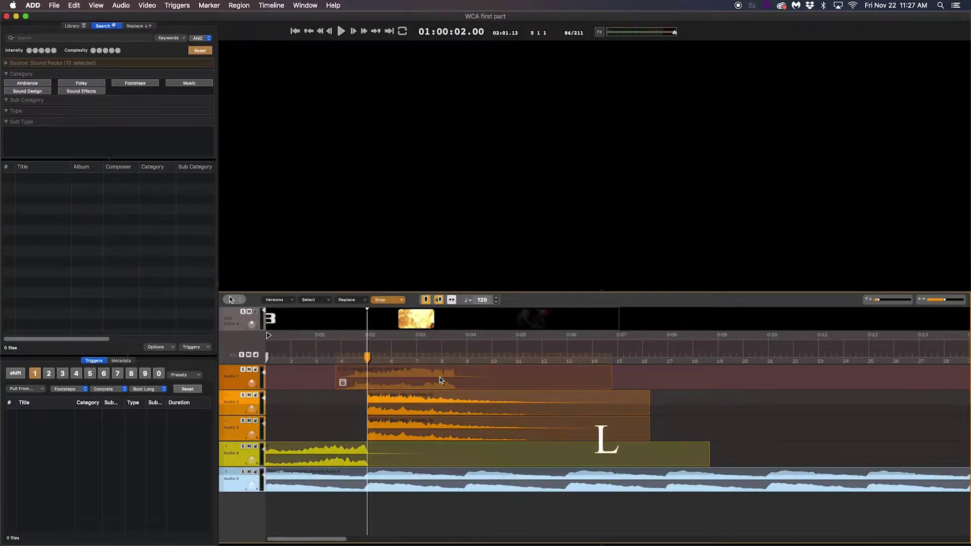
drag(644, 372, 346, 495)
key(super+r)
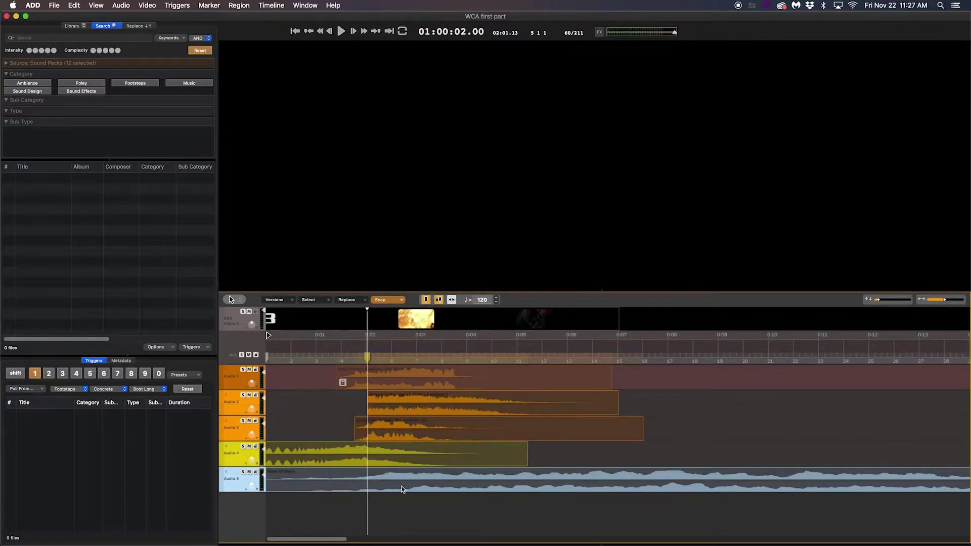
click(407, 378)
key(l)
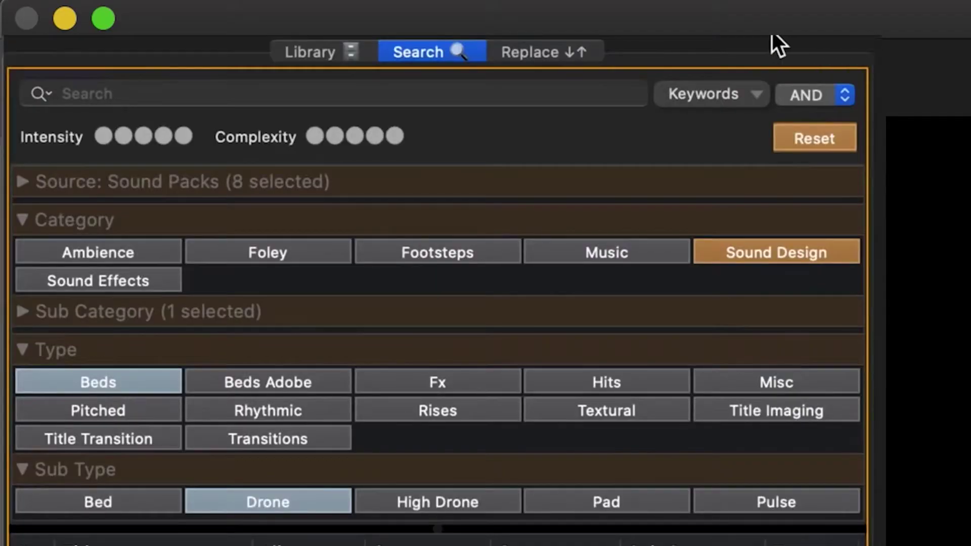
Step: Filter replacements to maximum intensity, replace all clips, and play the scored countdown
click(597, 49)
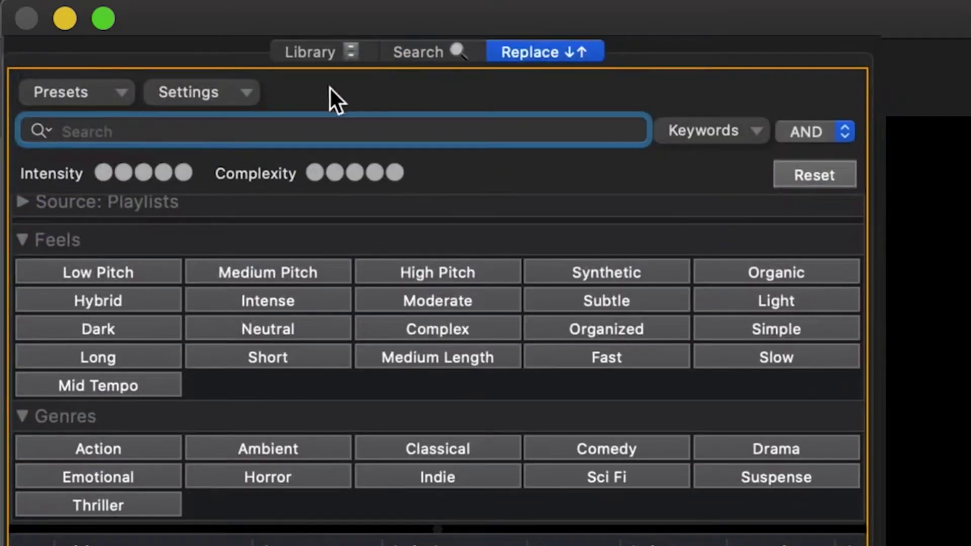
click(190, 173)
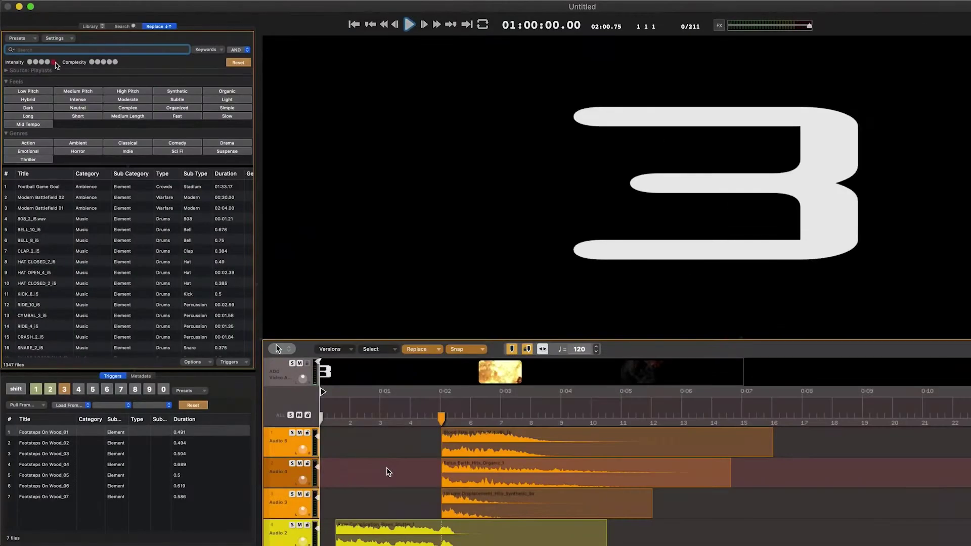
key(super+a)
key(super+r)
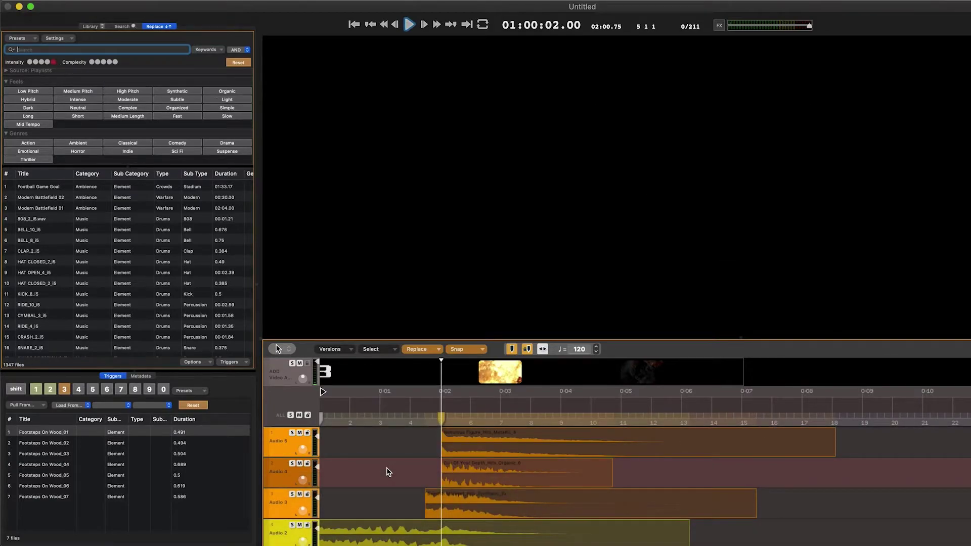
key(space)
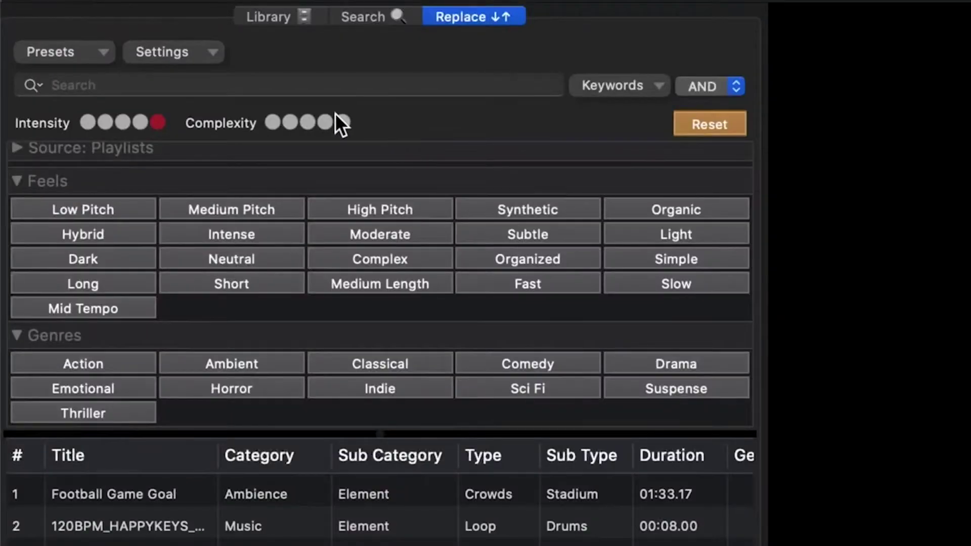
Step: Limit replacements to complexity levels 3–5, replace again, play back, and return to the start
click(341, 120)
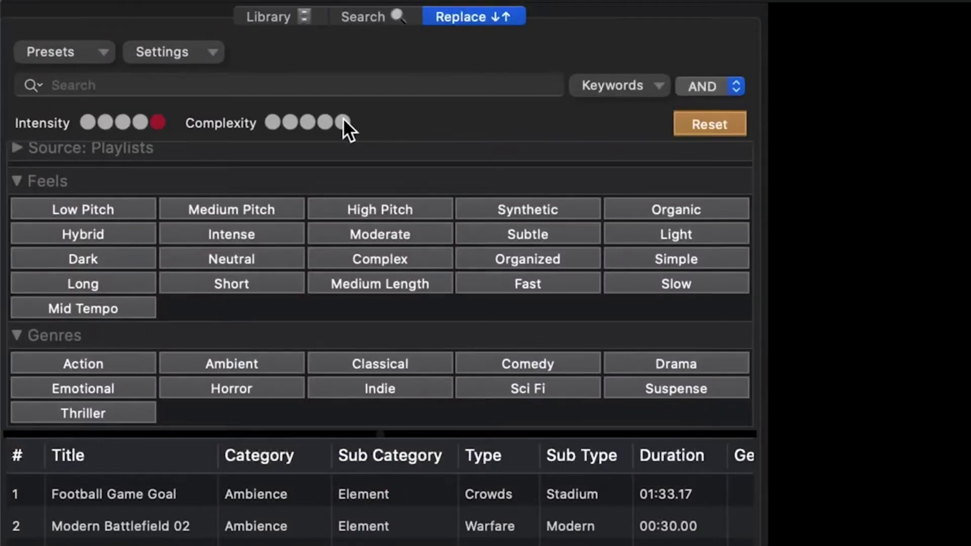
click(307, 120)
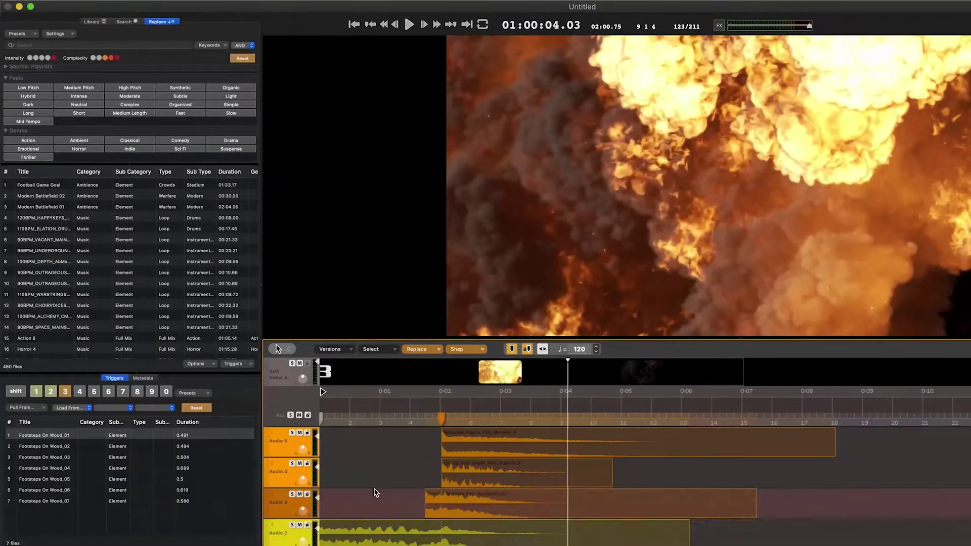
key(super+r)
key(Return)
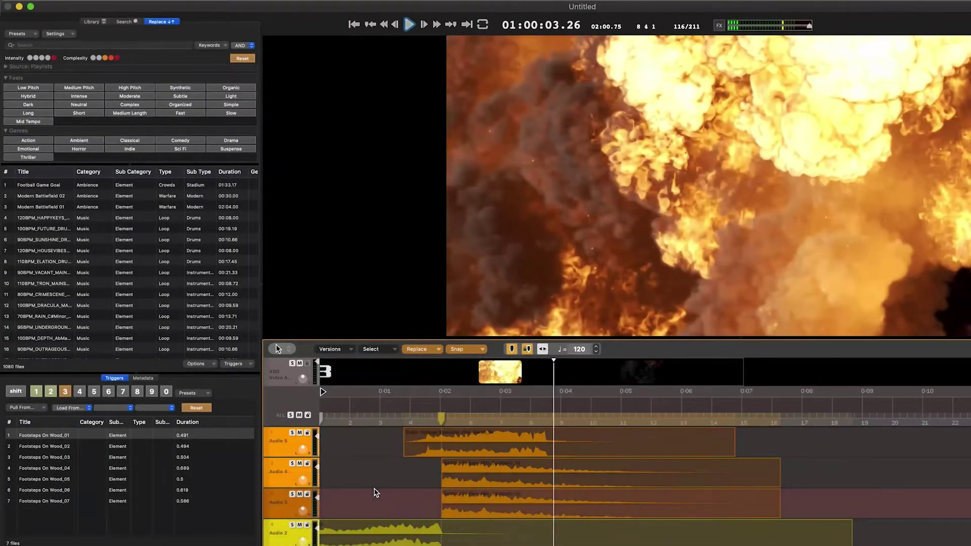
key(Home)
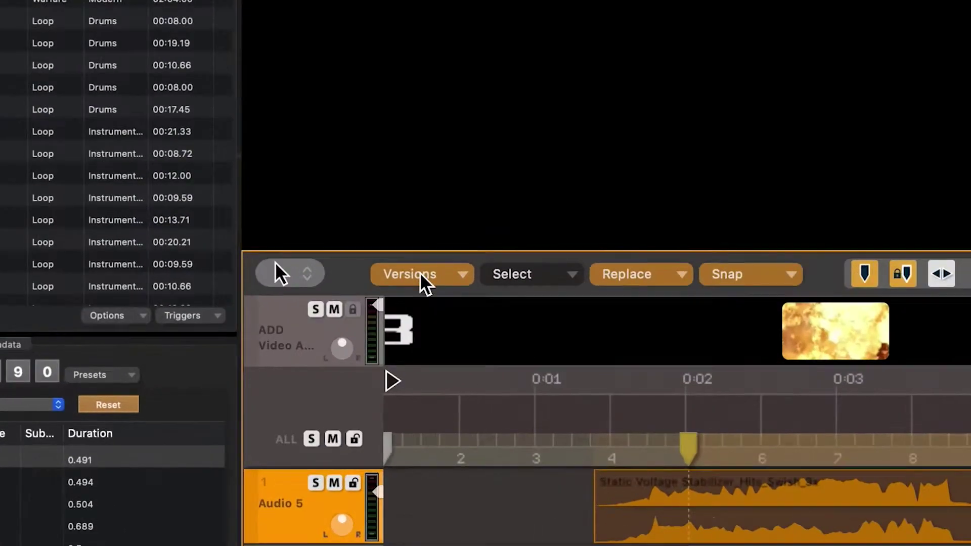
Step: Save the current arrangement as a new version named Intense
click(336, 350)
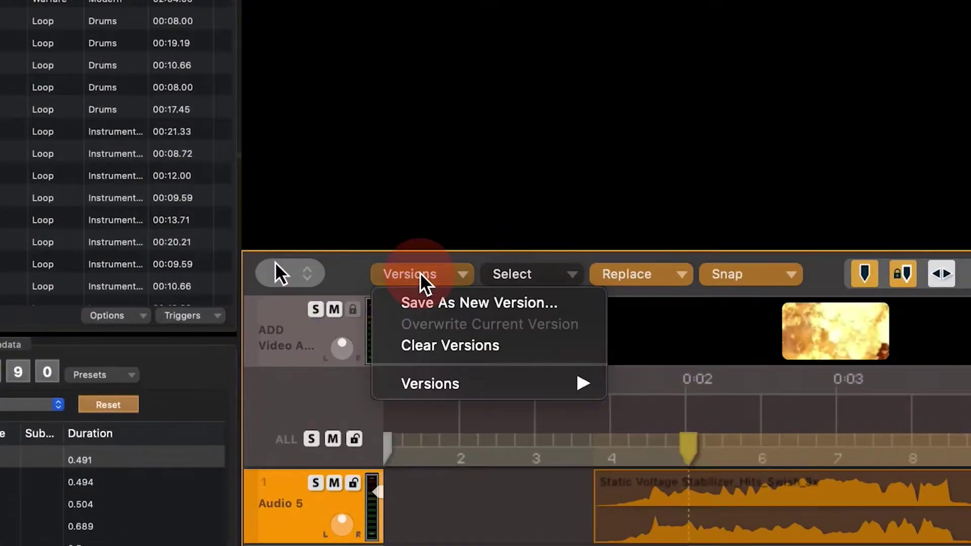
click(439, 303)
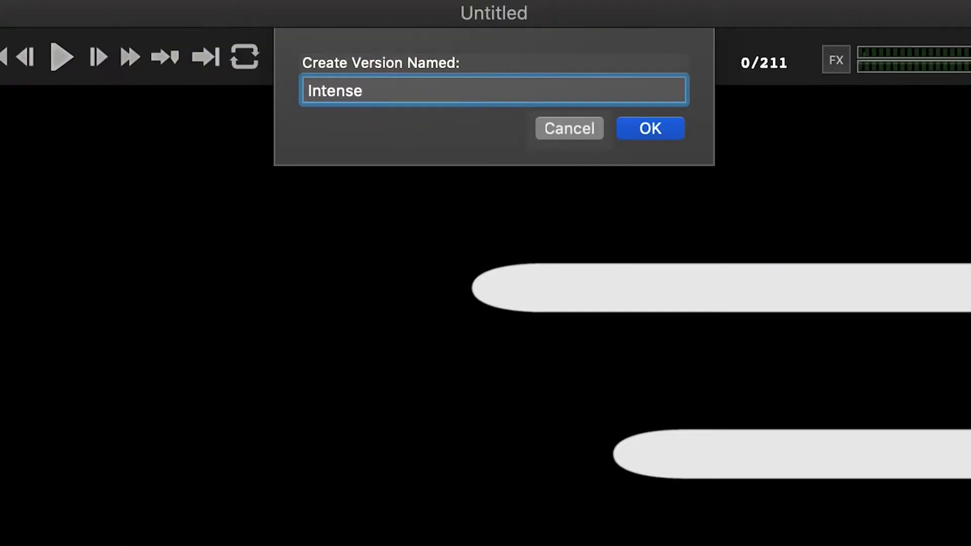
key(Return)
Step: Undo the last two clip edits and save that arrangement as a new version named Subtle
key(super+z)
key(super+z)
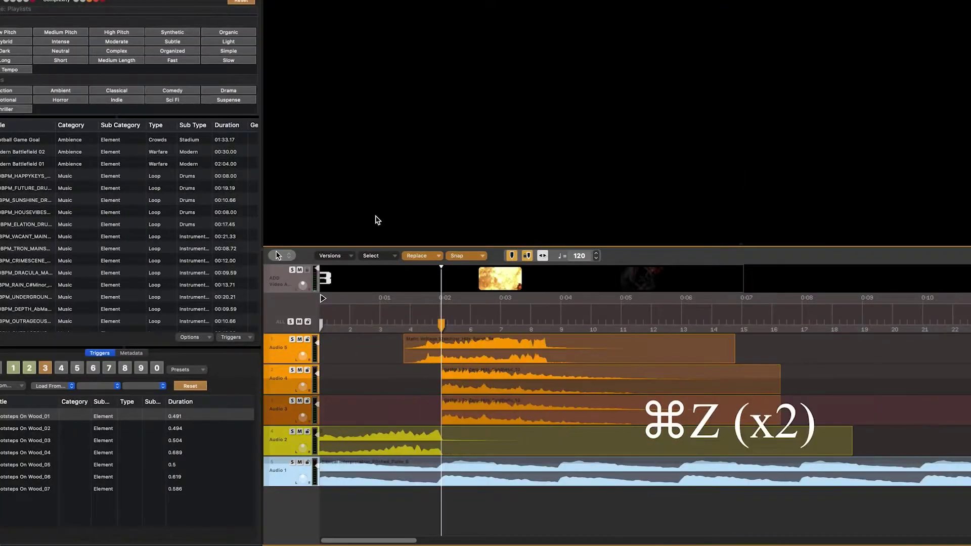
key(super+z)
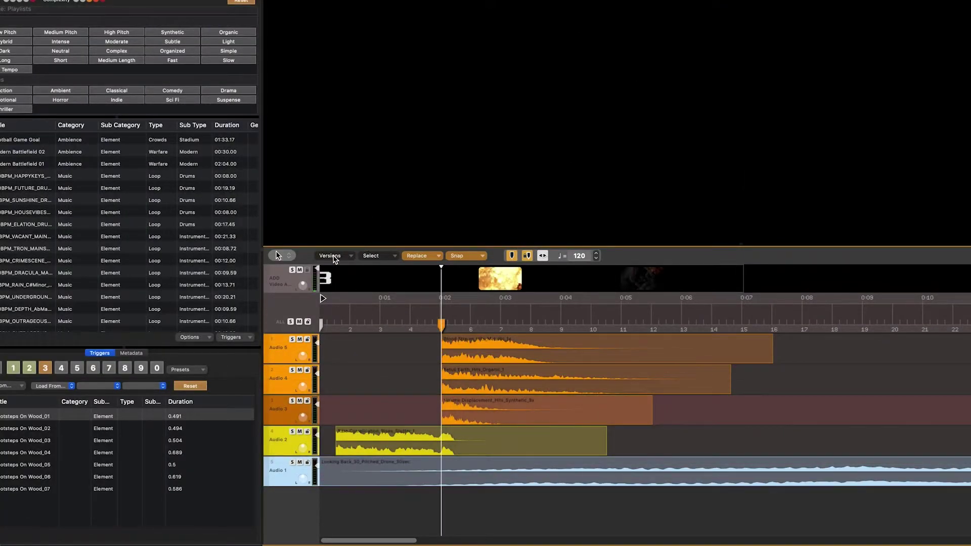
click(332, 256)
click(356, 273)
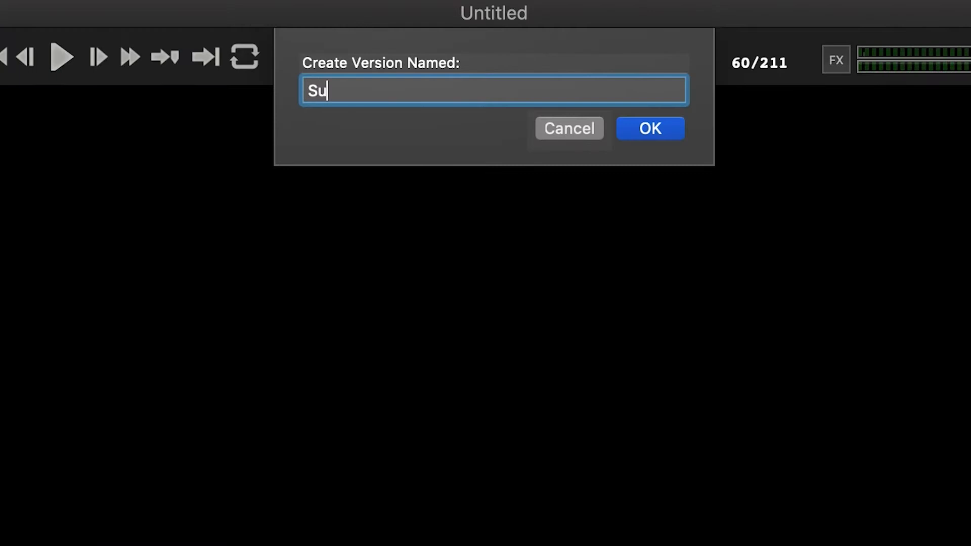
key(Return)
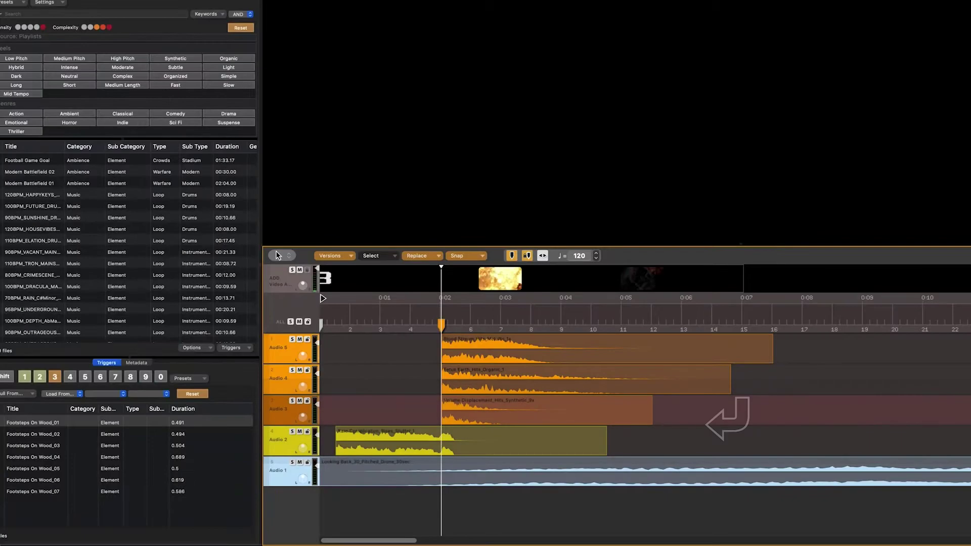
Step: Switch the session back to the Intense version
click(334, 256)
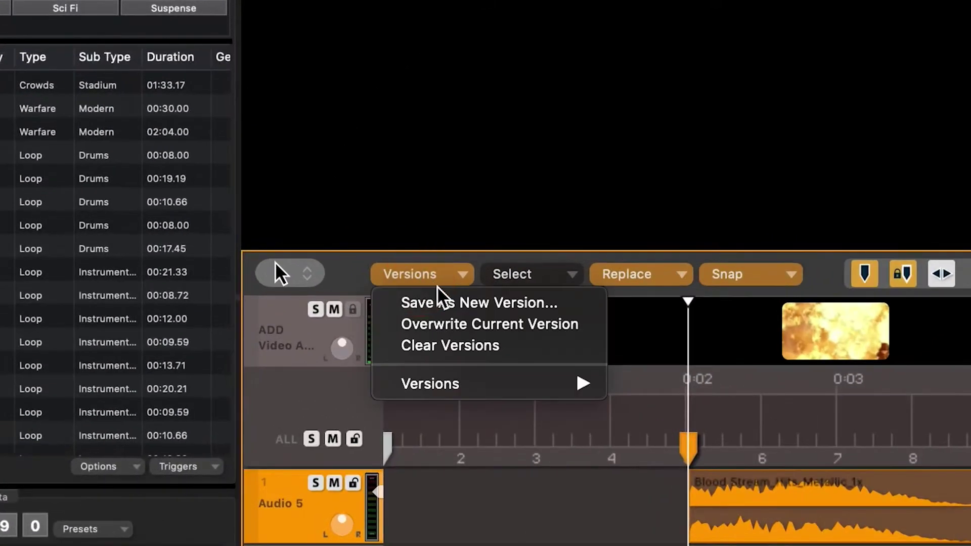
mouse_move(357, 300)
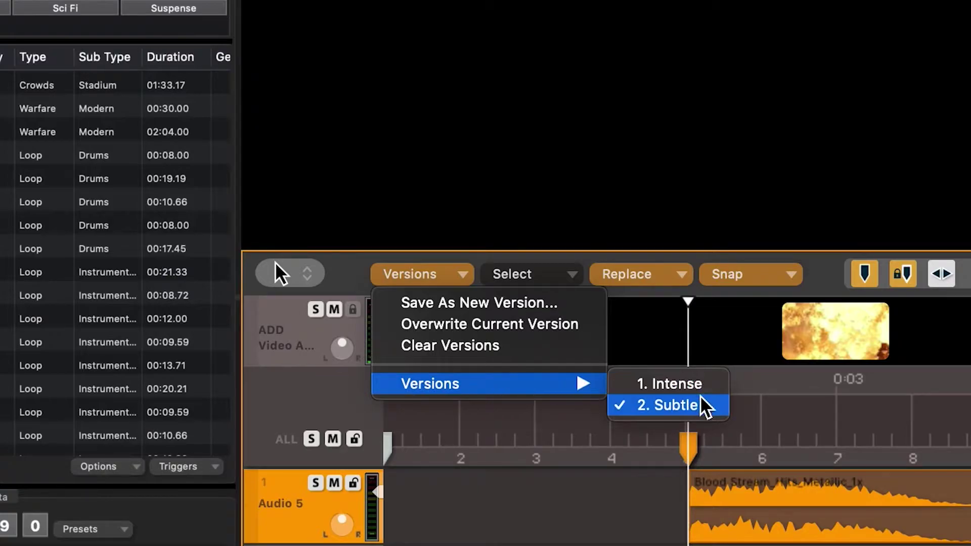
click(694, 390)
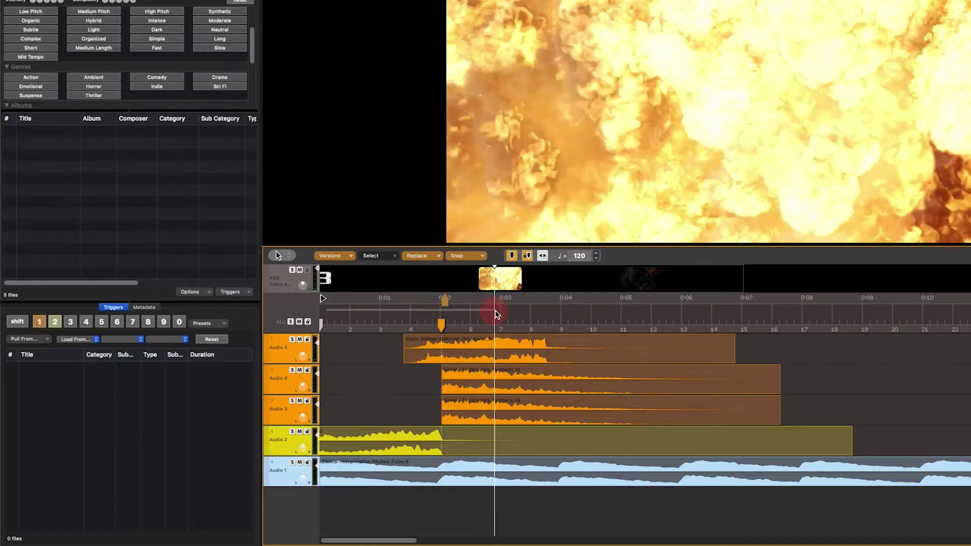
Step: Drop a Magic Marker at 0:02, search "explosion" at intensity 5, and place Explosion With Debris 02
drag(497, 315, 443, 308)
key(alt+g)
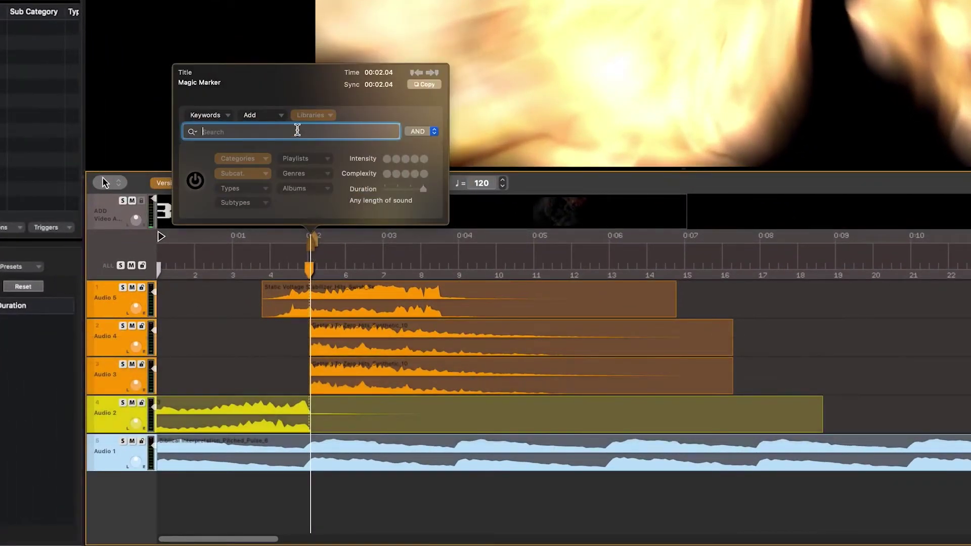
text(expl)
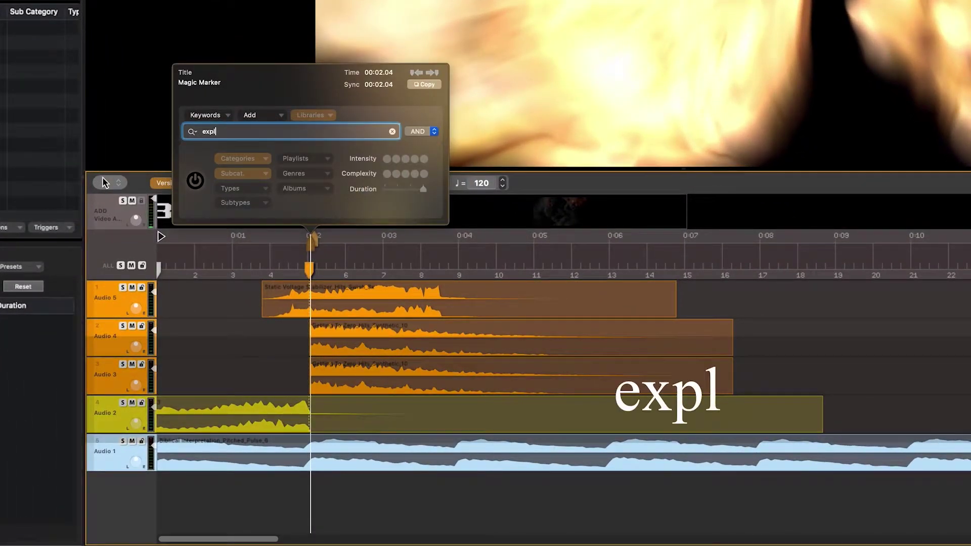
text(osion)
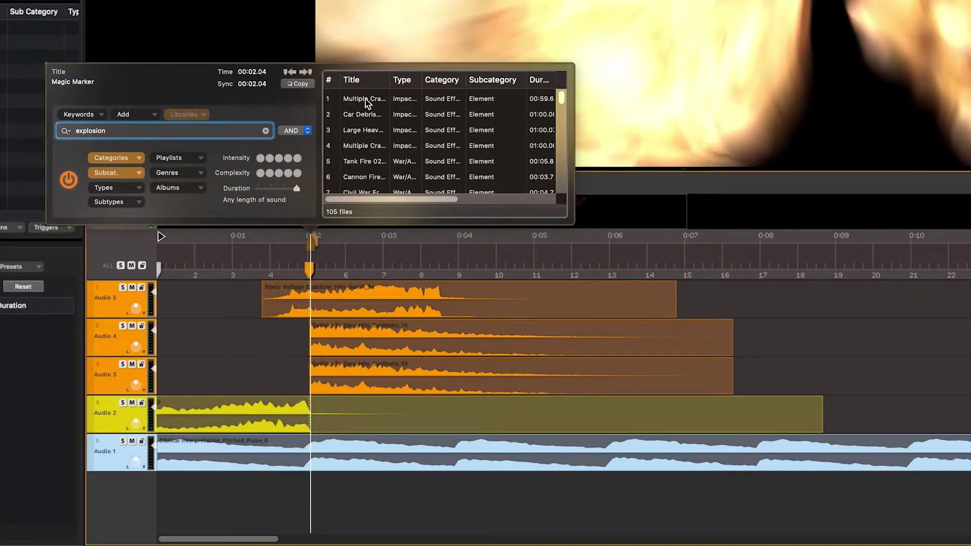
click(366, 101)
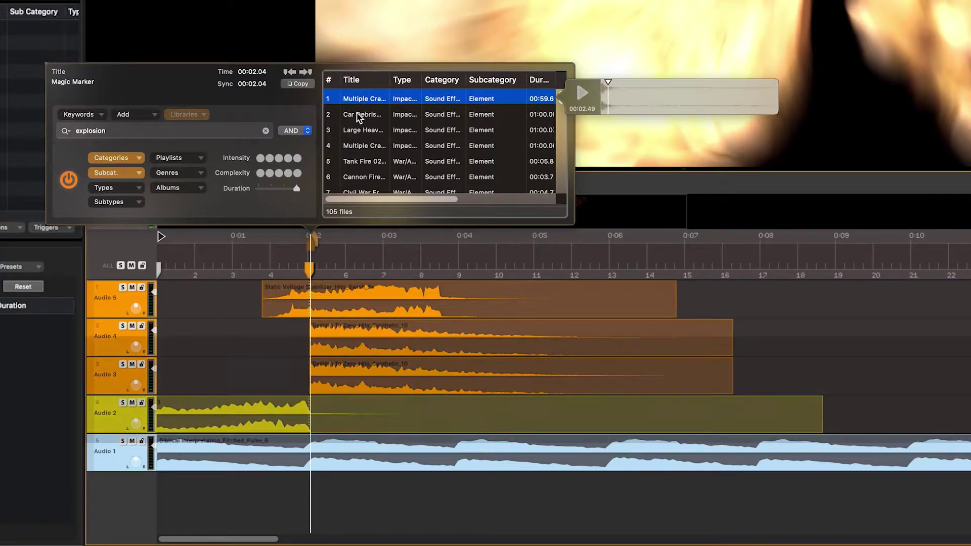
click(362, 117)
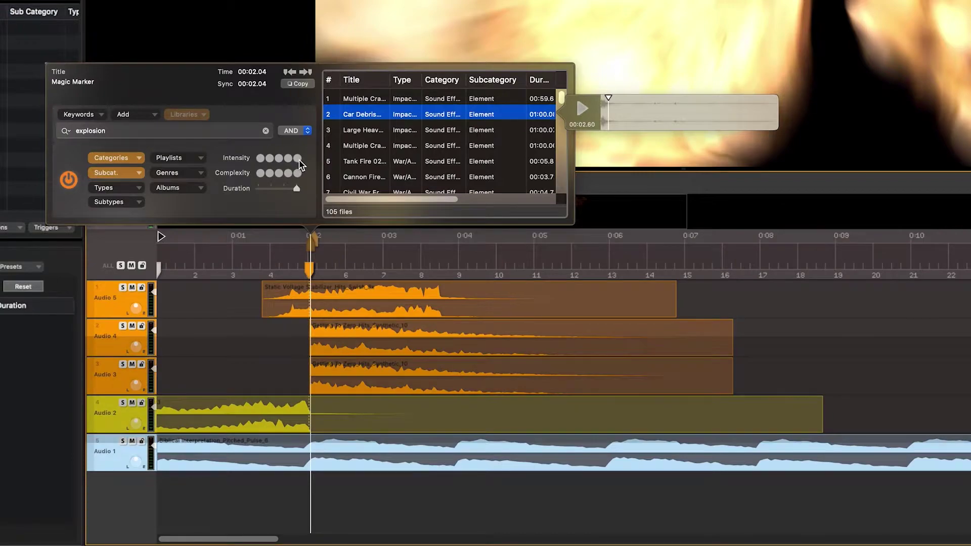
click(299, 160)
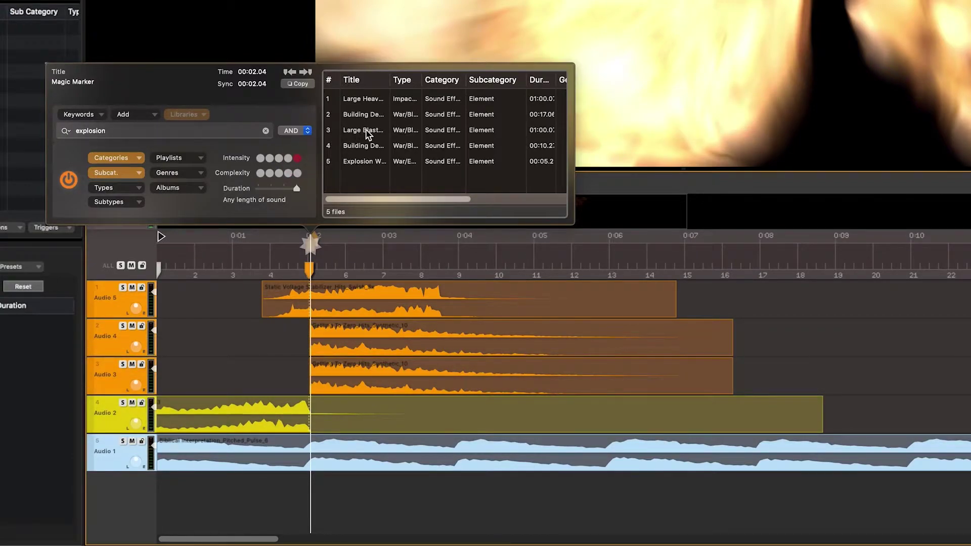
click(362, 148)
click(361, 162)
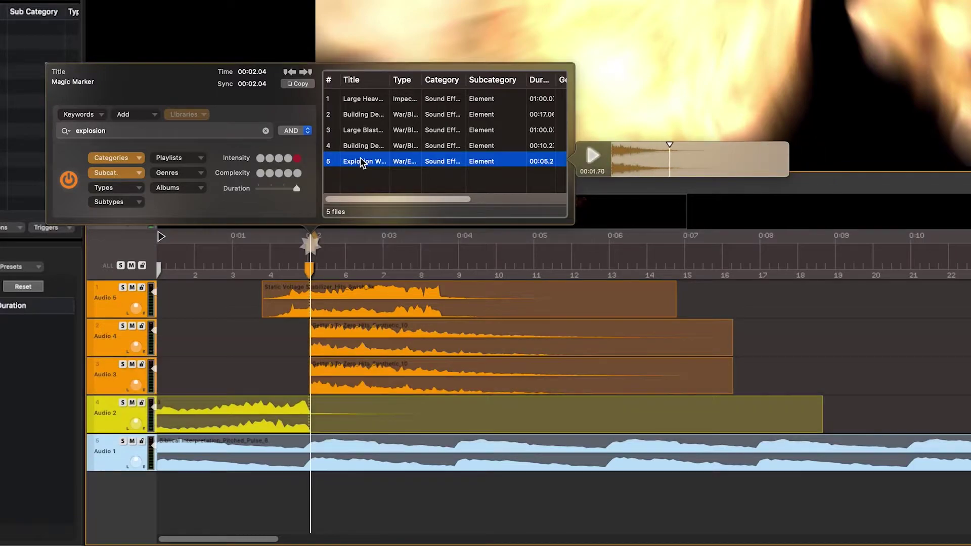
key(Return)
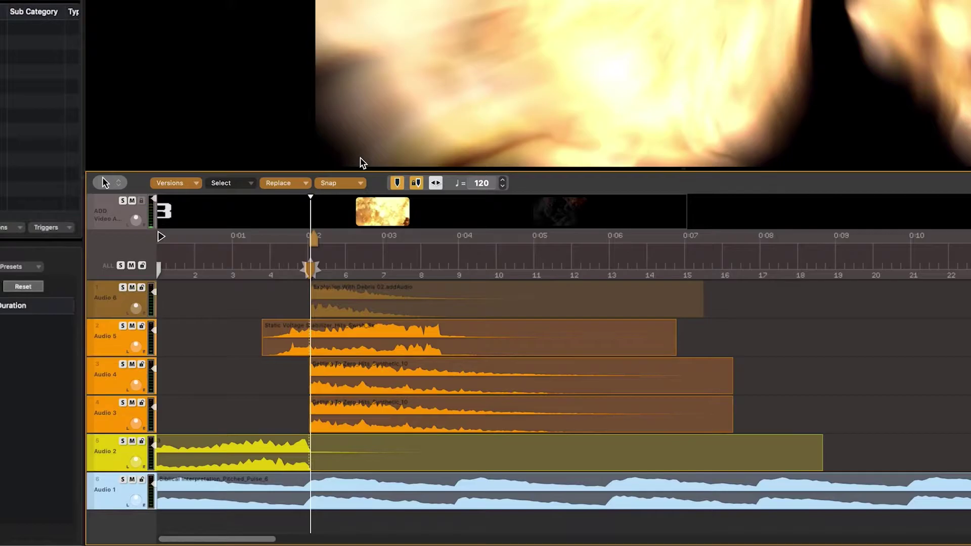
Step: Play the project from the start, stop, and return the playhead to about 0:02
key(Return)
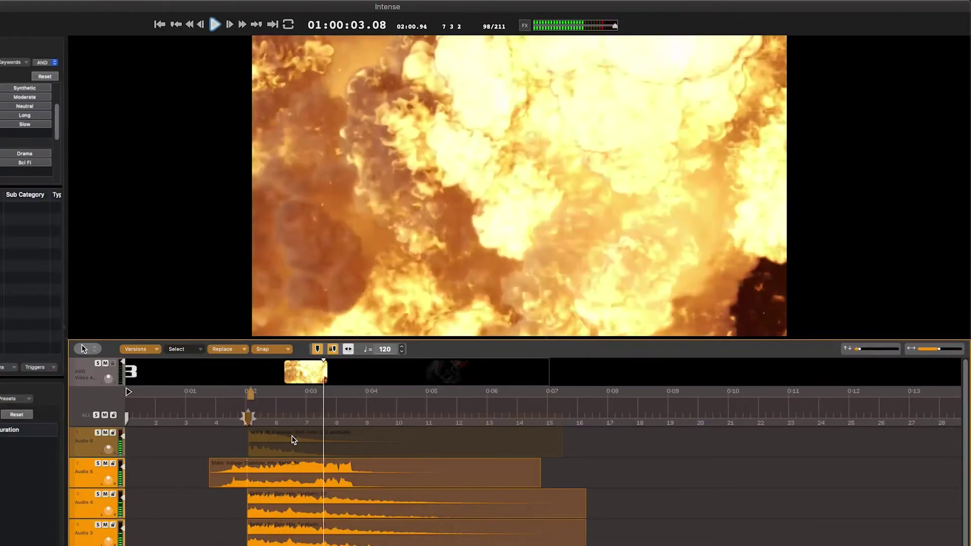
key(space)
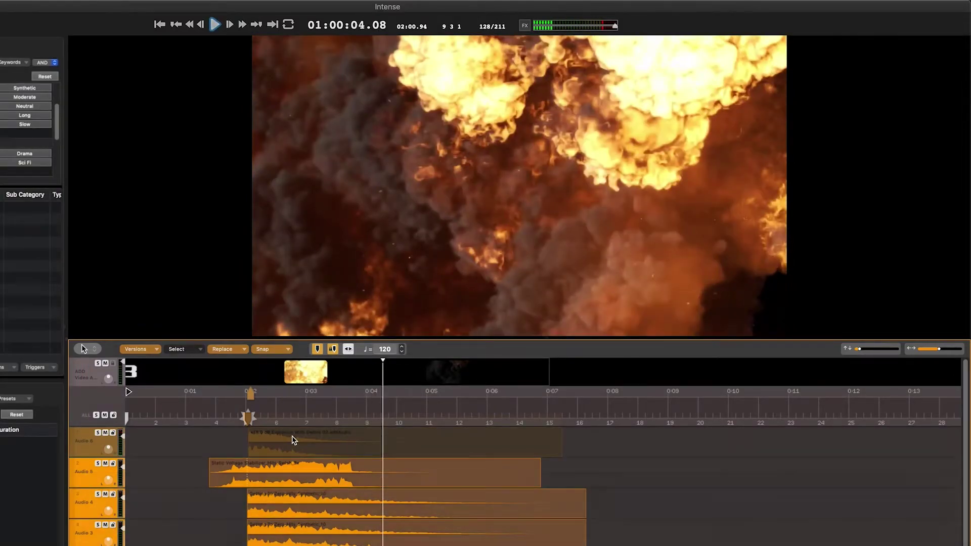
click(250, 410)
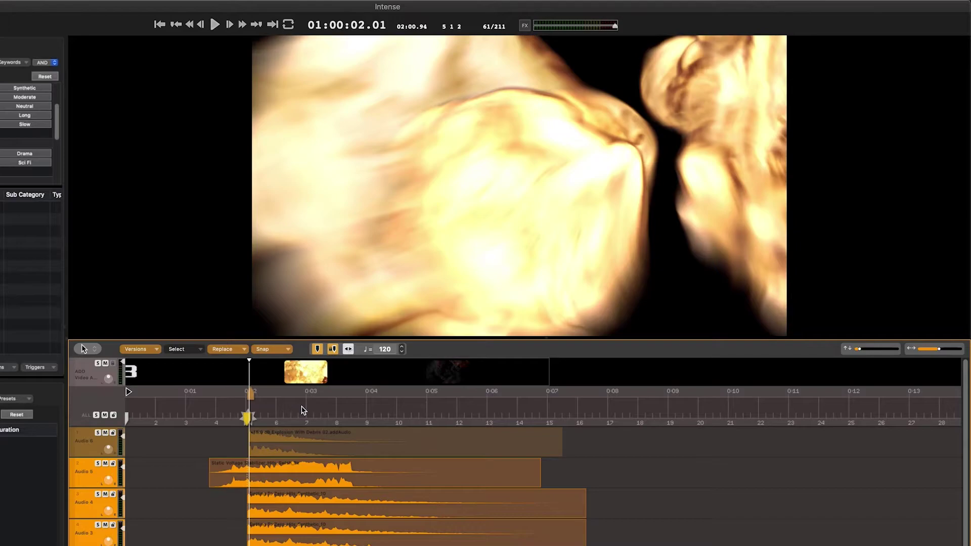
Step: Load ADD Video Asset #0002.mp4 into the new project and play it
key(Return)
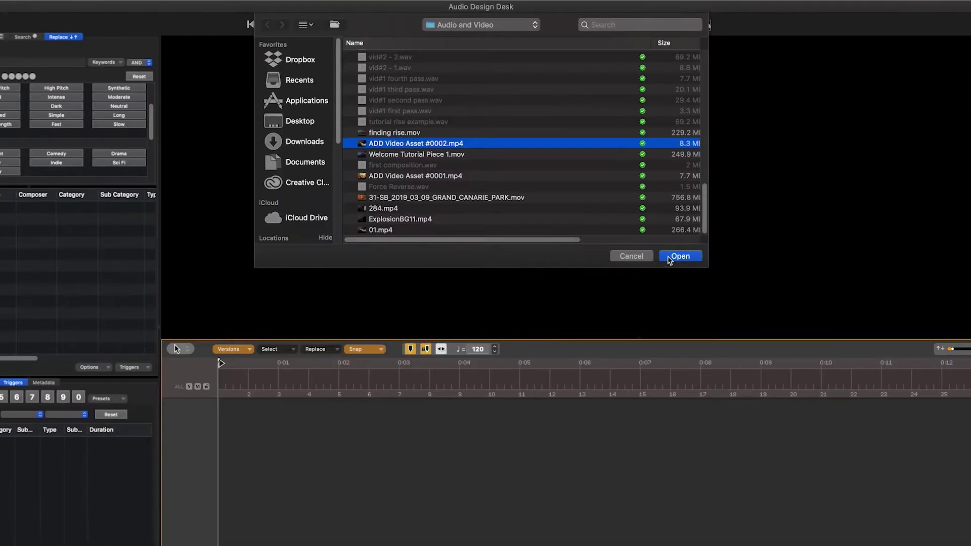
click(670, 258)
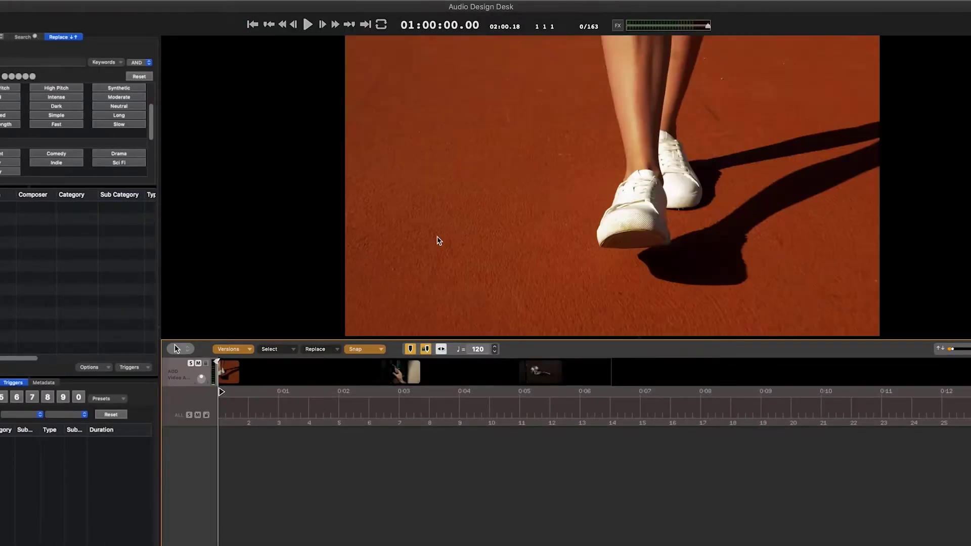
key(space)
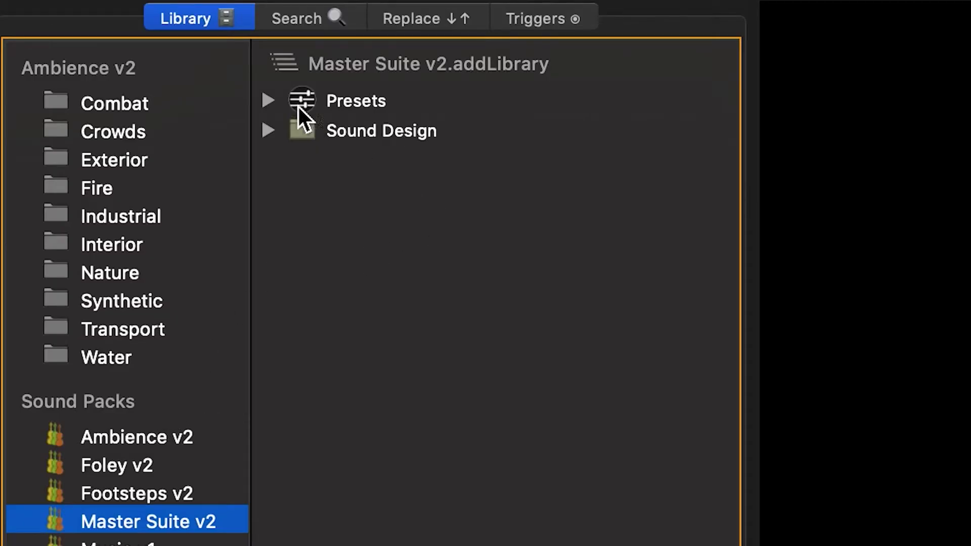
Step: Load the 15 Hematoma Blister preset project, play it, then swap its sounds for alternatives
click(269, 99)
click(293, 191)
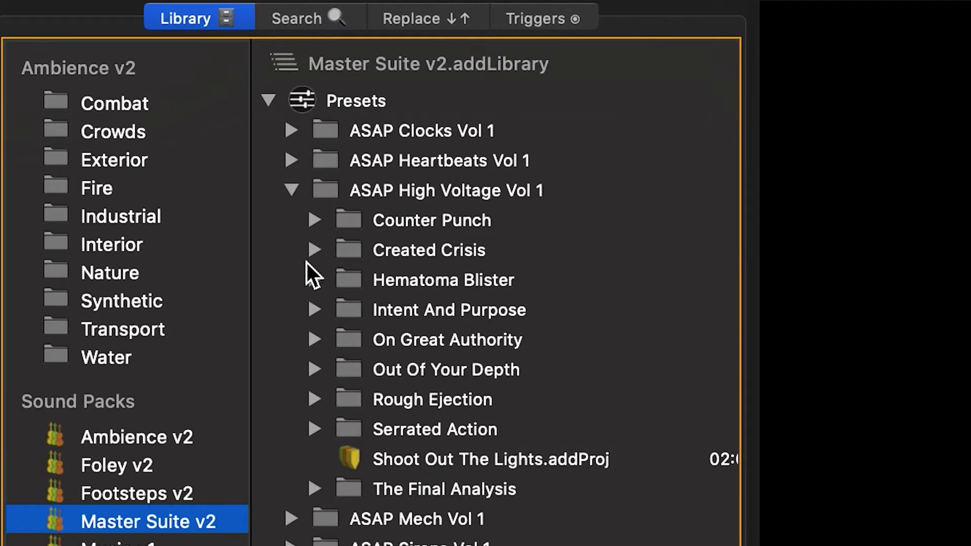
click(316, 281)
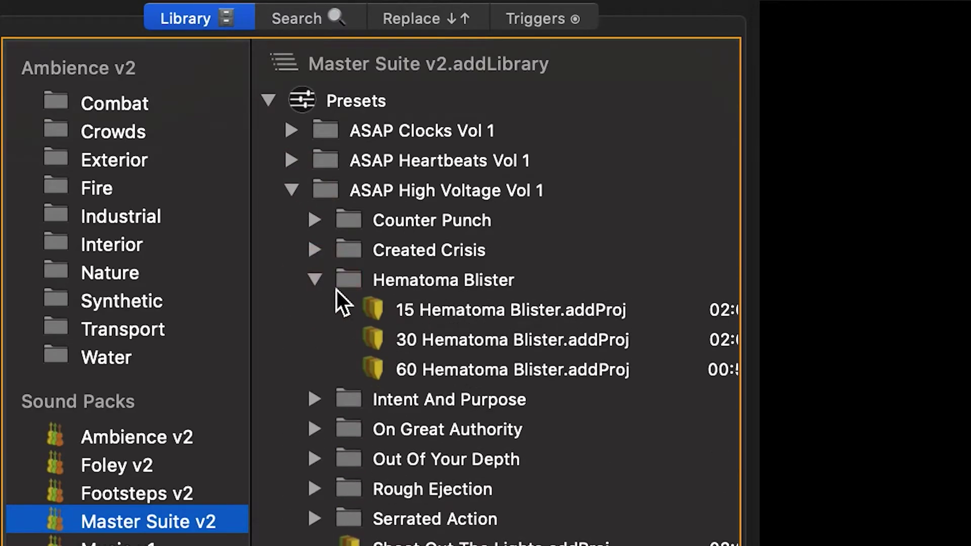
double_click(395, 310)
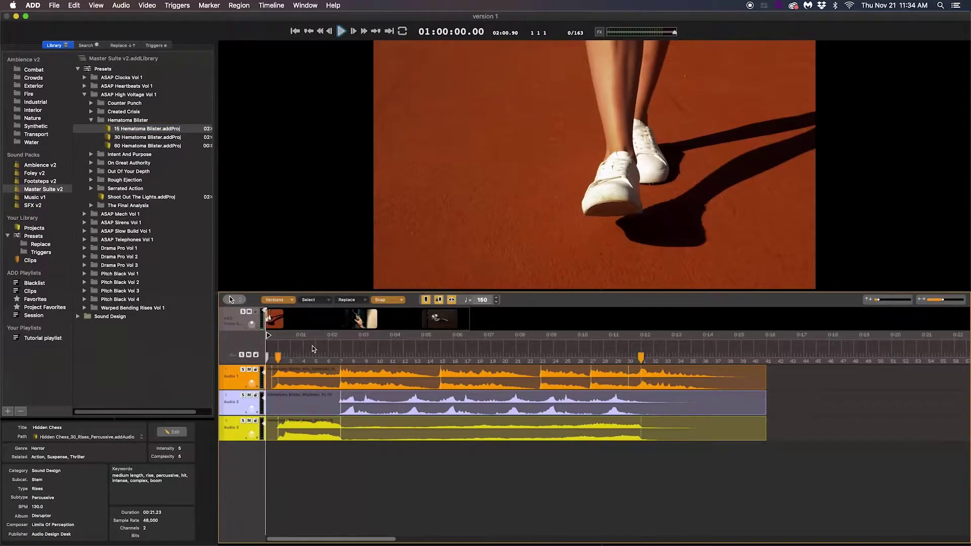
key(space)
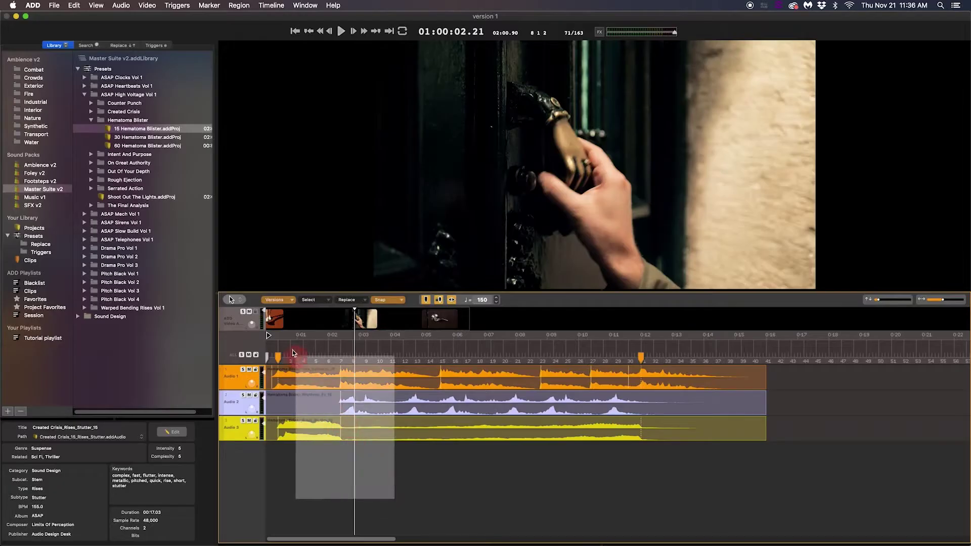
click(286, 346)
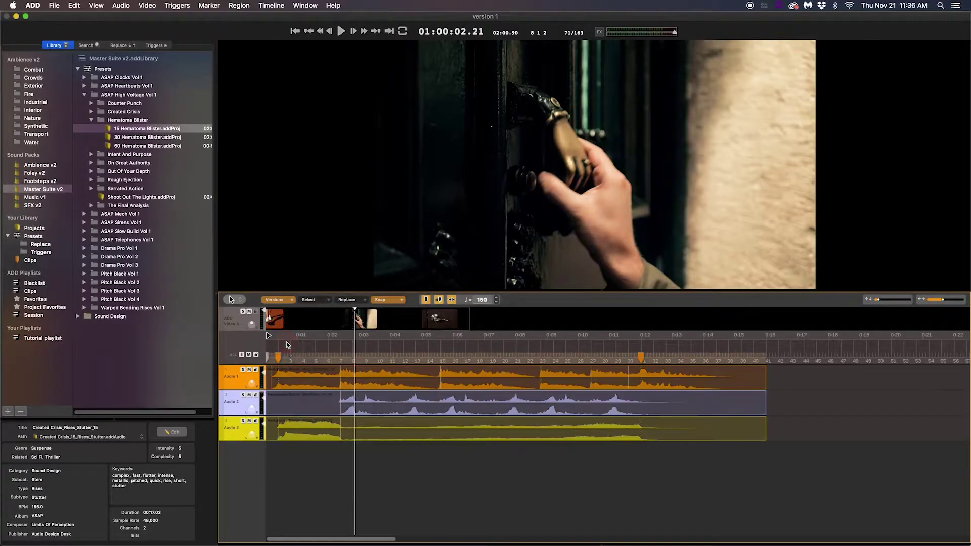
key(super+r)
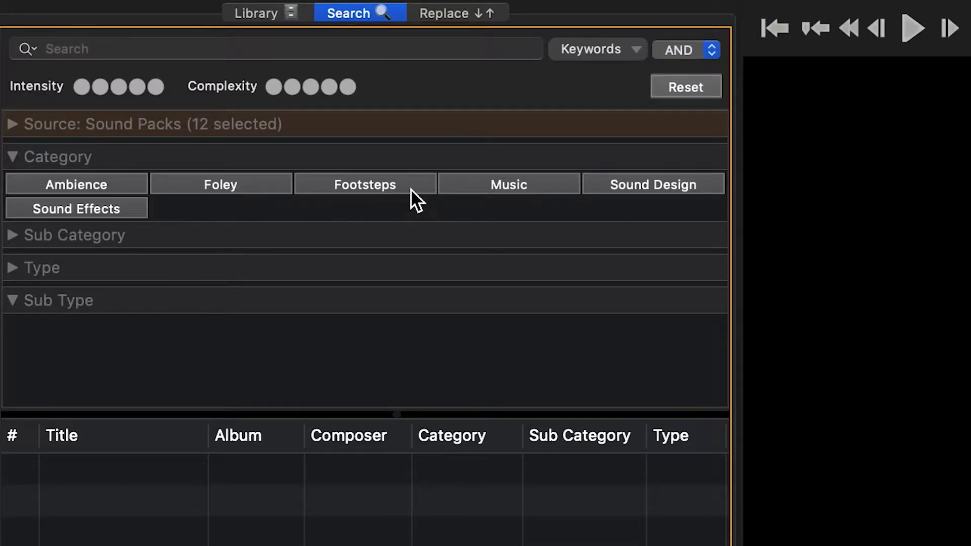
Step: Filter Search to Footsteps > Concrete > Boot Long and assign the first result to trigger 1
click(385, 183)
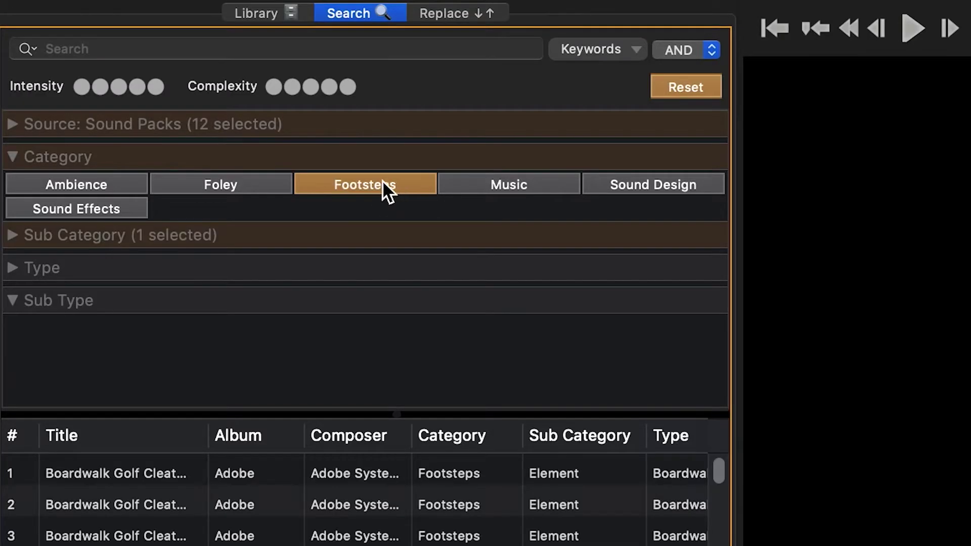
click(10, 235)
click(25, 288)
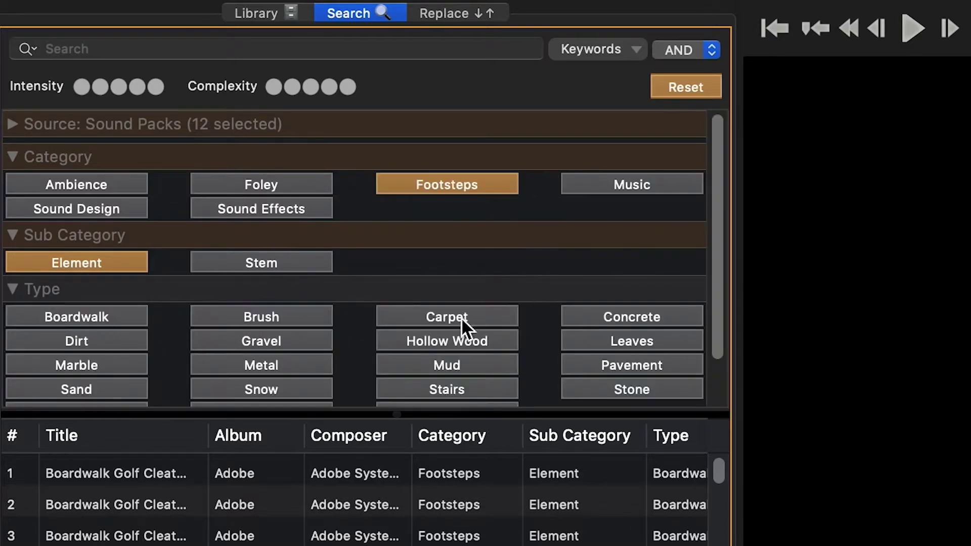
click(606, 317)
scroll(321, 349, down, 5)
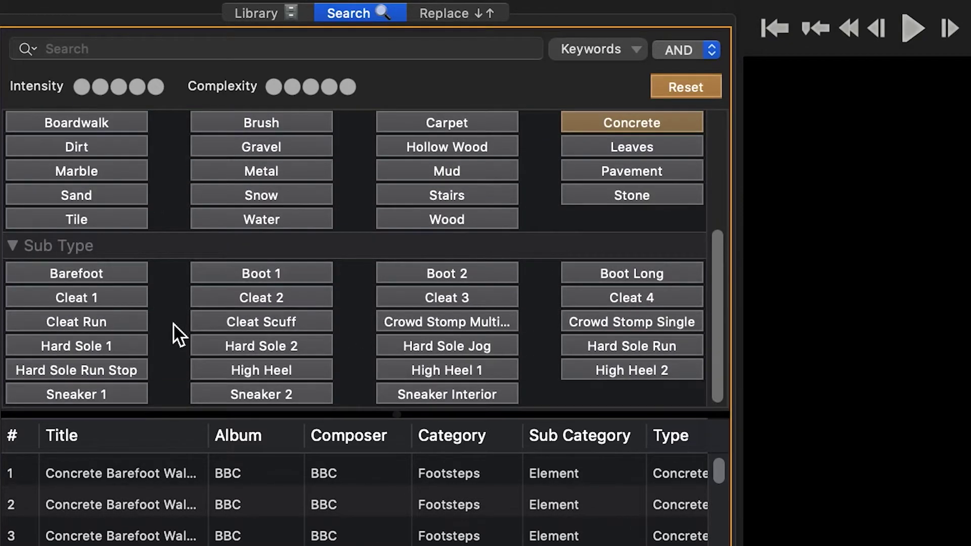
click(635, 273)
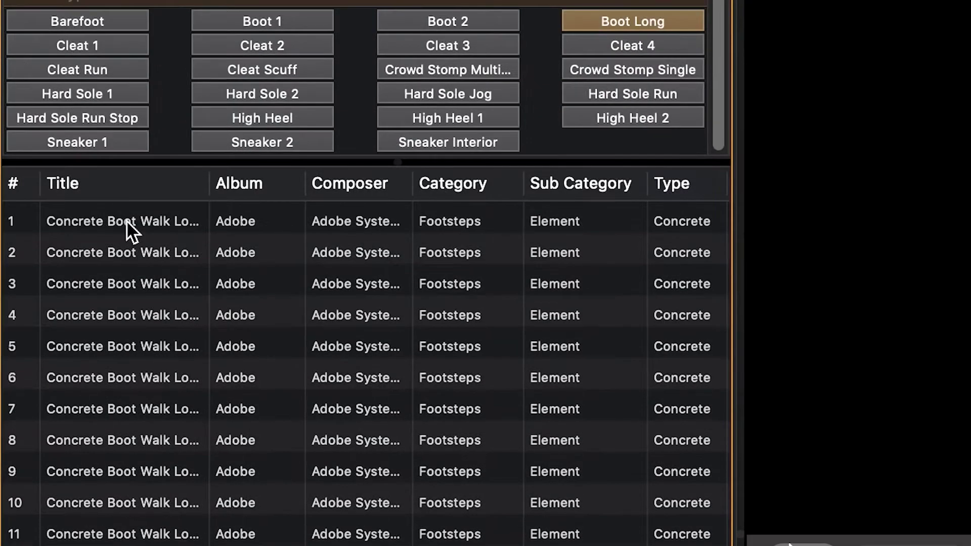
click(126, 220)
right_click(126, 221)
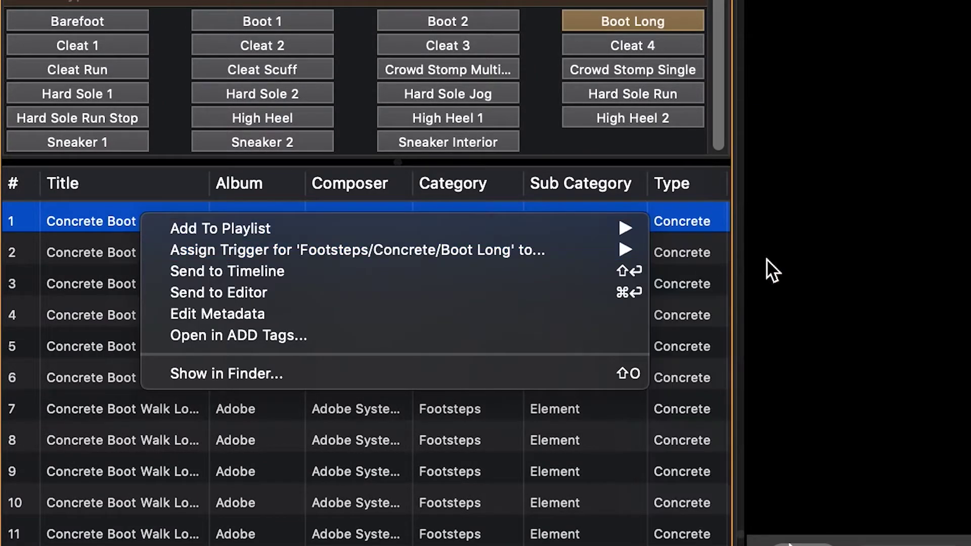
mouse_move(585, 250)
click(715, 247)
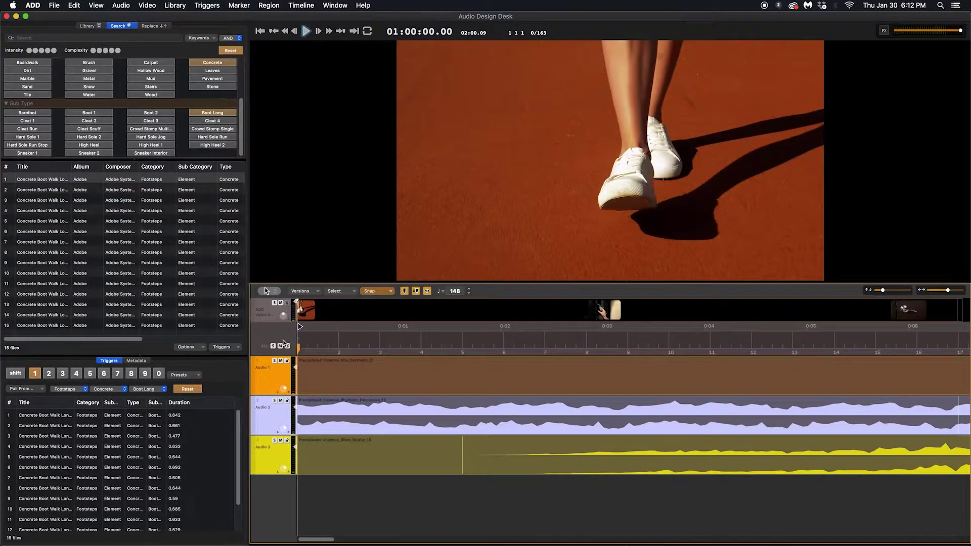
Step: Trigger footstep sounds with key 1 while the walking shot plays, then play them back
key(space)
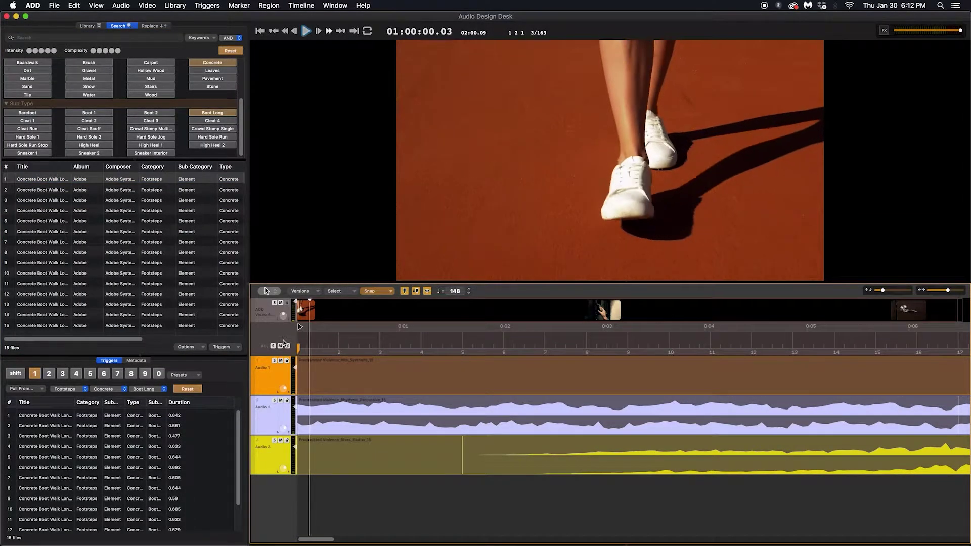
key(1)
key(1)
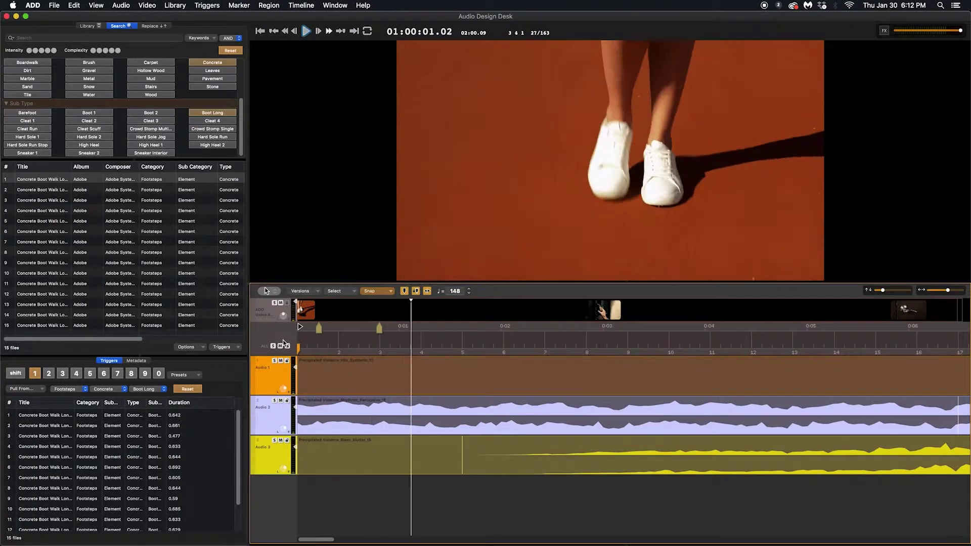
key(1)
key(space)
key(space)
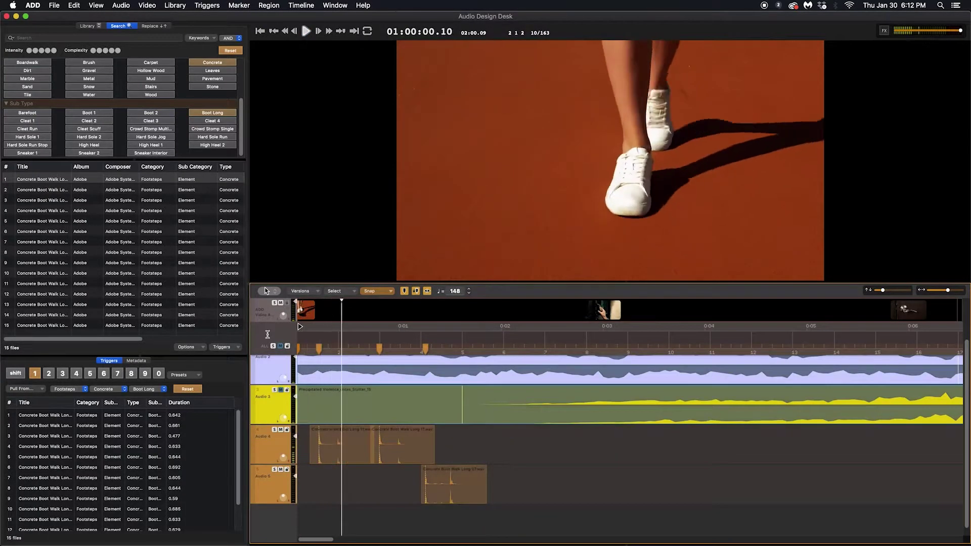
key(space)
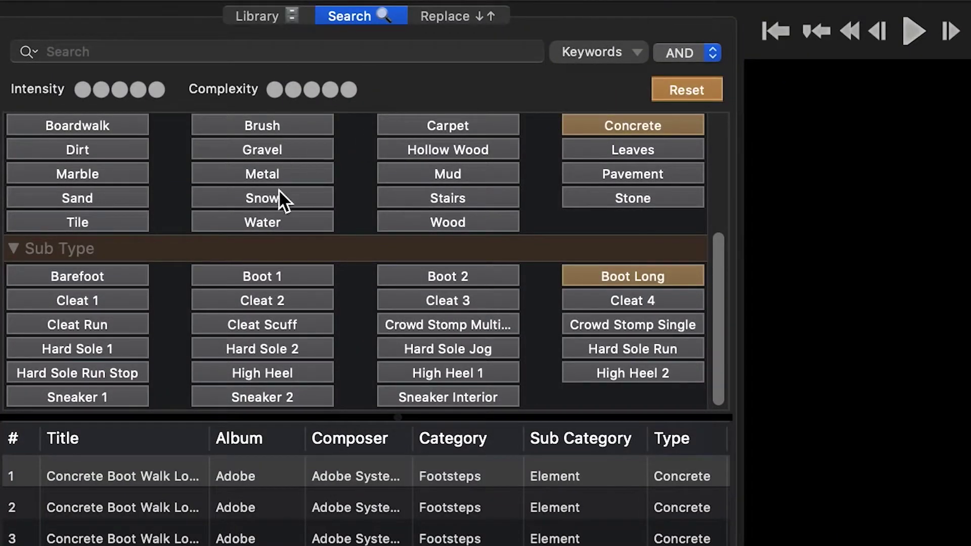
Step: Filter to Pavement Hard Sole footsteps, select the first eleven, select all Footsteps clips and play
click(590, 175)
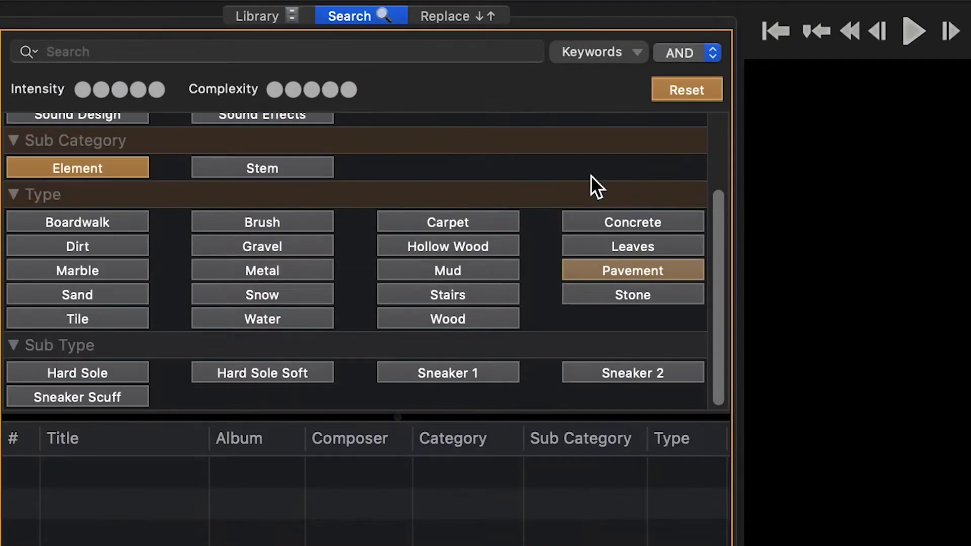
click(111, 371)
click(161, 76)
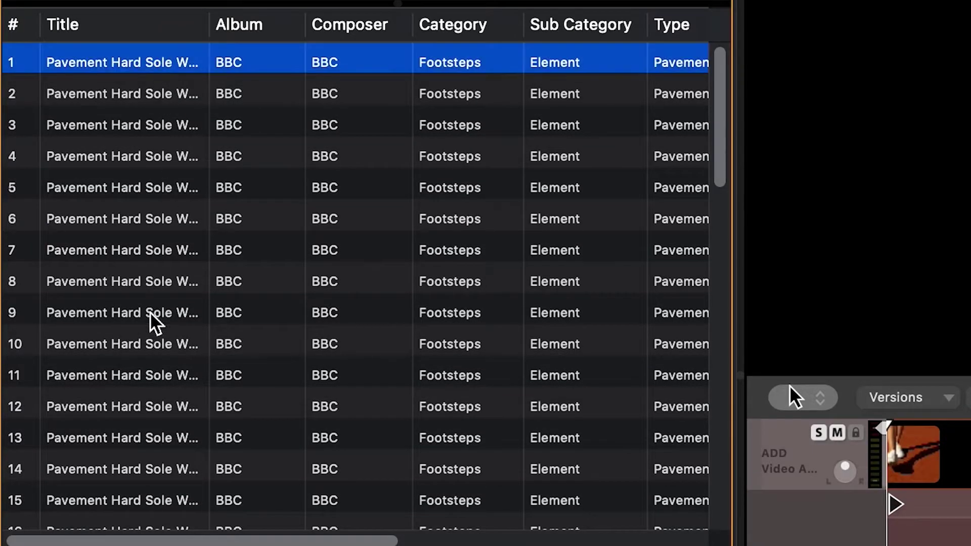
shift+click(147, 373)
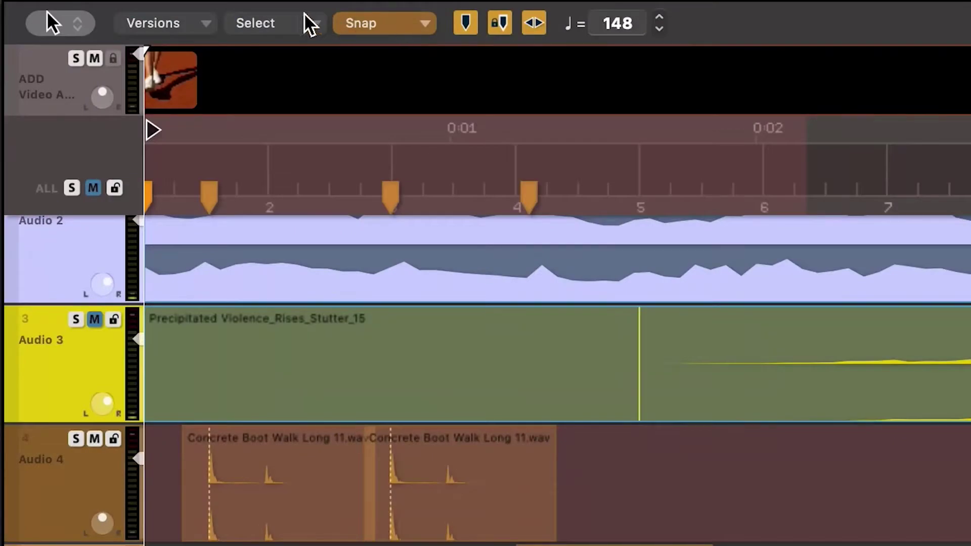
click(878, 323)
mouse_move(948, 356)
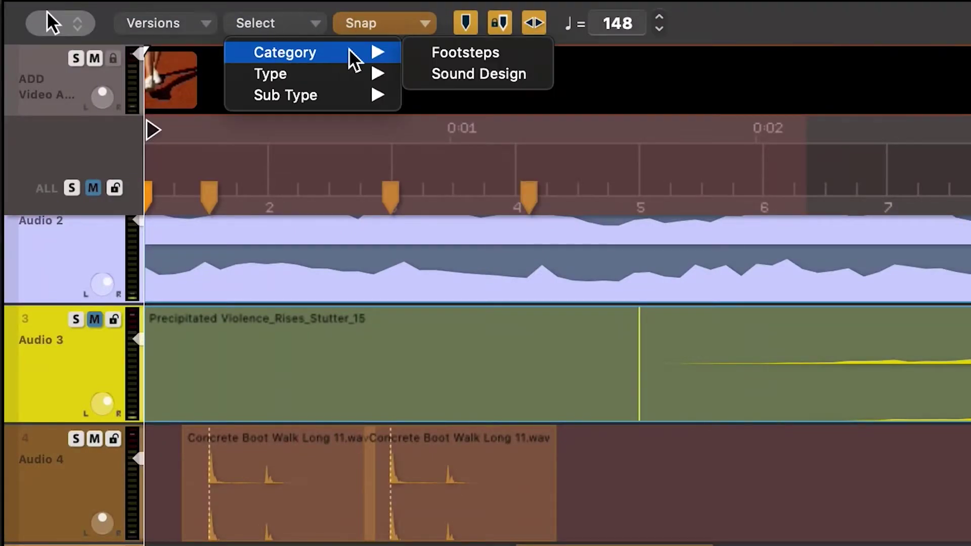
click(457, 51)
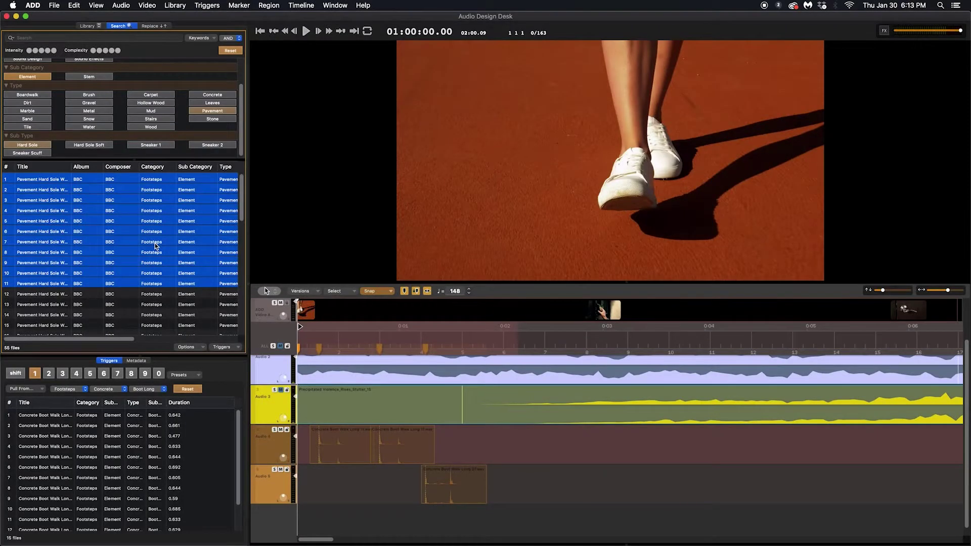
key(space)
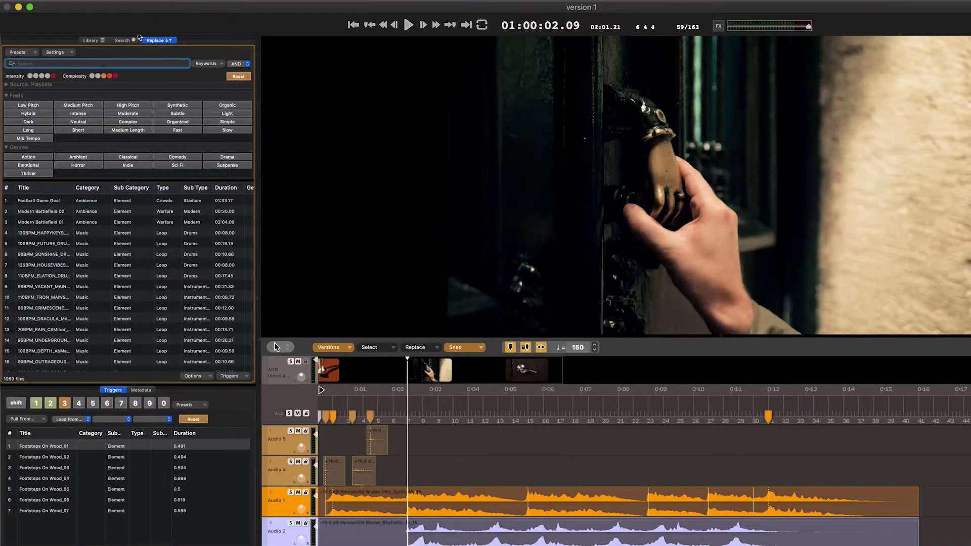
Step: Search the library for 'door' and audition Knock Medium and the next two results
click(110, 52)
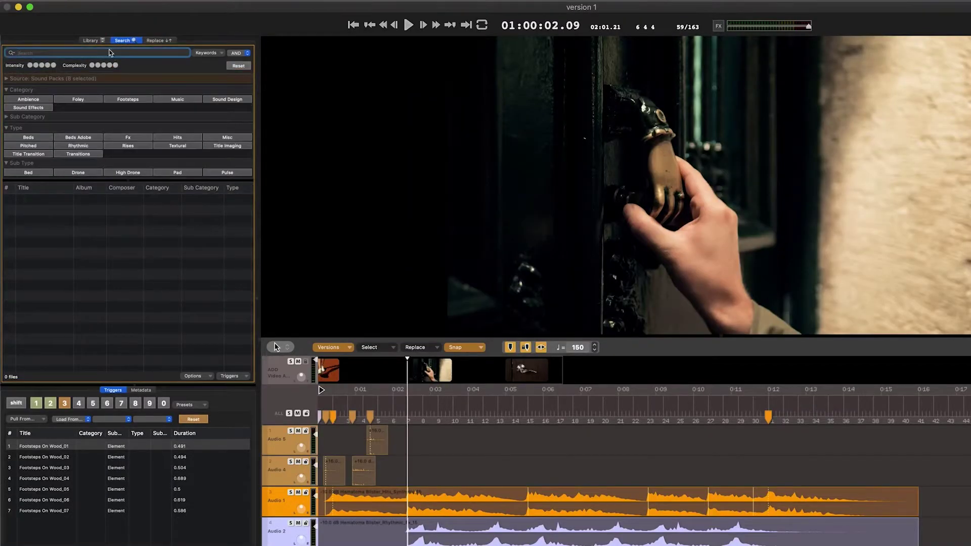
text(d)
text(oor knock)
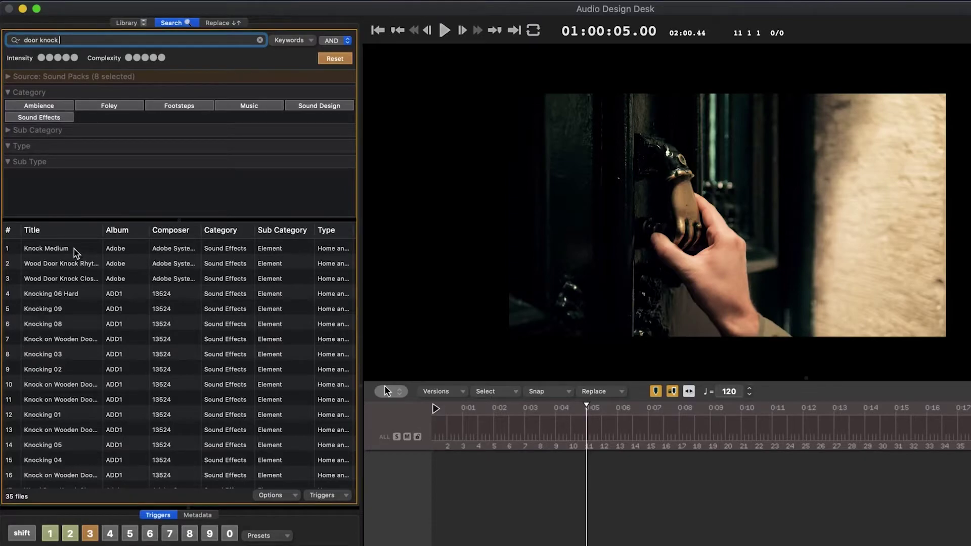
click(74, 249)
key(Down)
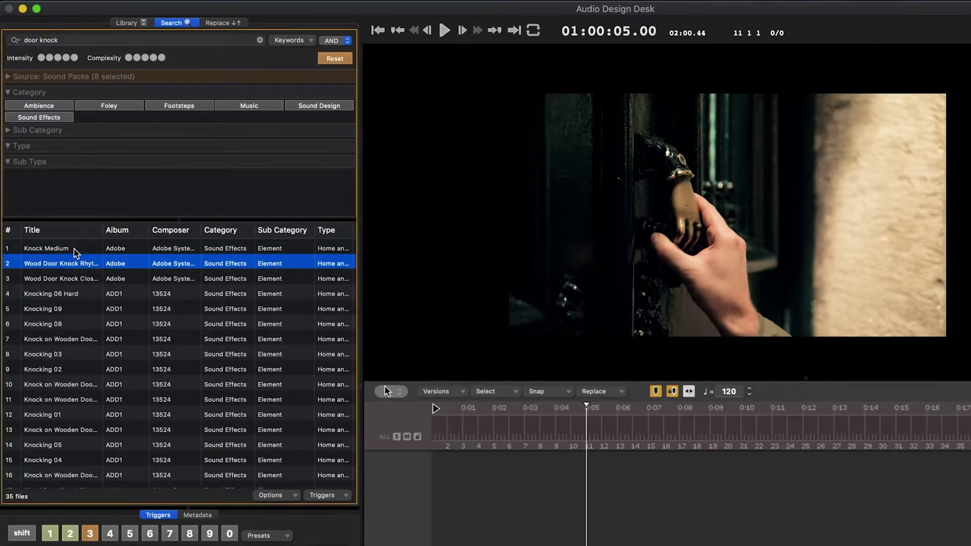
key(Down)
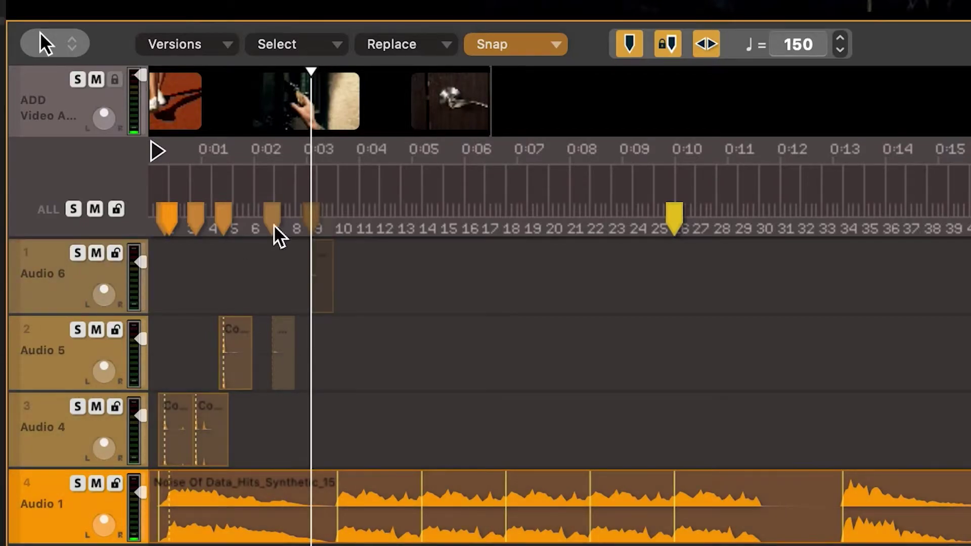
Step: Add the Wood Door Single Knock and position its clip on Audio 5
drag(318, 177, 302, 191)
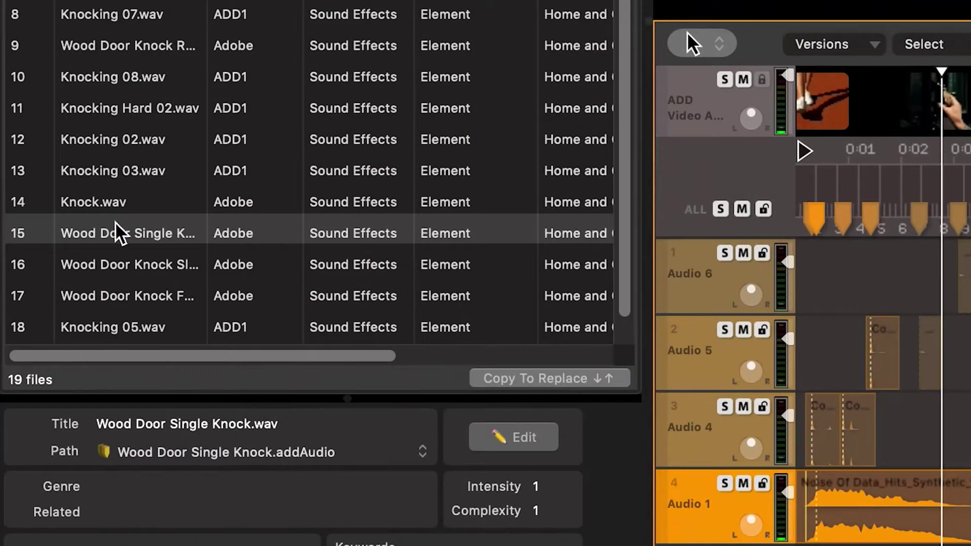
click(82, 232)
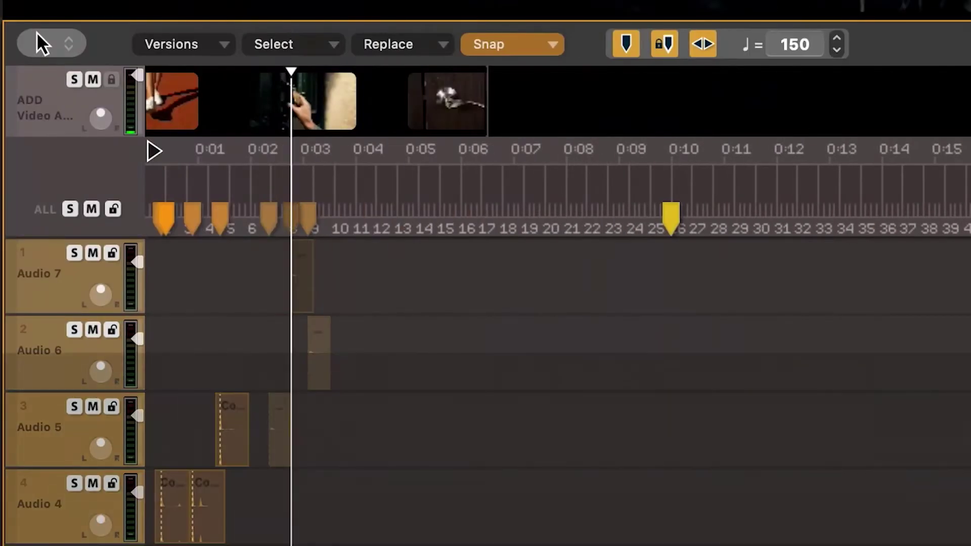
drag(301, 278, 299, 430)
drag(319, 362, 310, 438)
Step: Delete the empty Audio 6 and Audio 7 tracks
click(242, 357)
key(Delete)
click(256, 310)
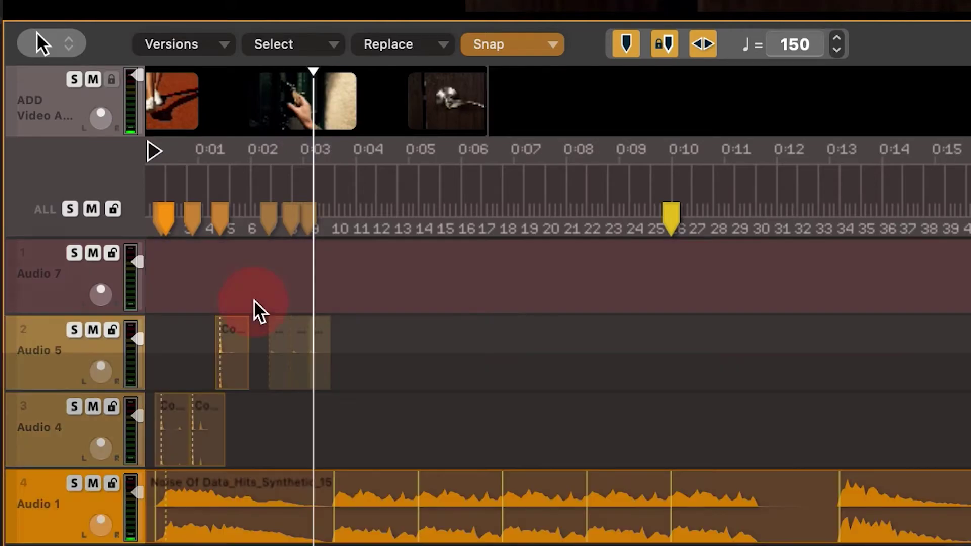
key(Delete)
Step: Nudge the knock clip with Shift+arrows and play back to the door-handle shot at 0:06
click(325, 295)
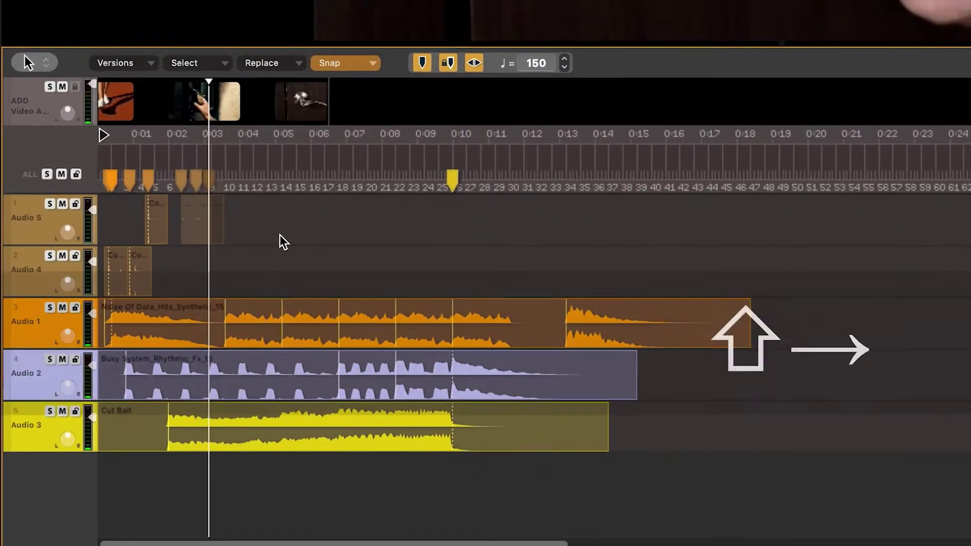
key(shift+Right)
key(shift+Right)
key(shift+Right)
key(shift+Right)
key(shift+Right)
key(shift+Right)
key(shift+Right)
key(shift+Right)
key(shift+Right)
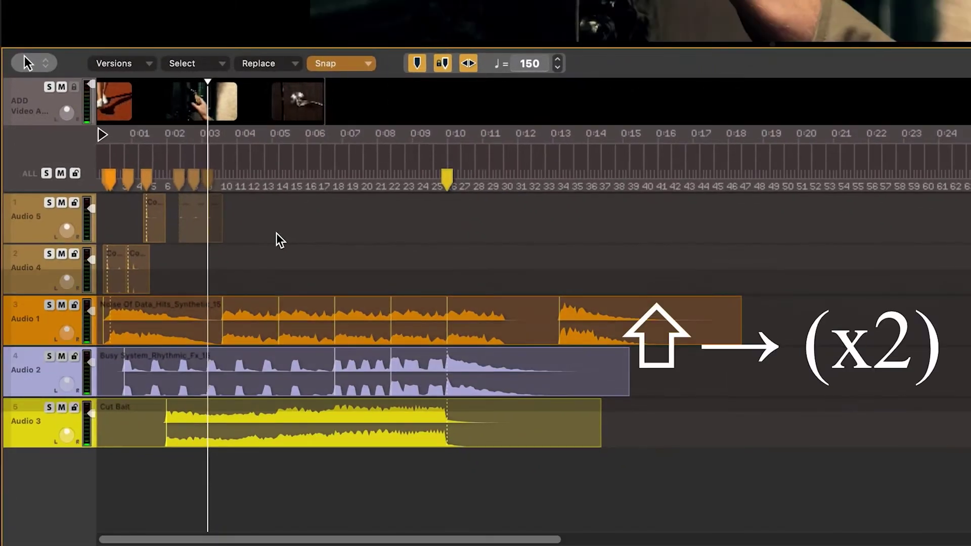
key(shift+Right)
key(shift+Right)
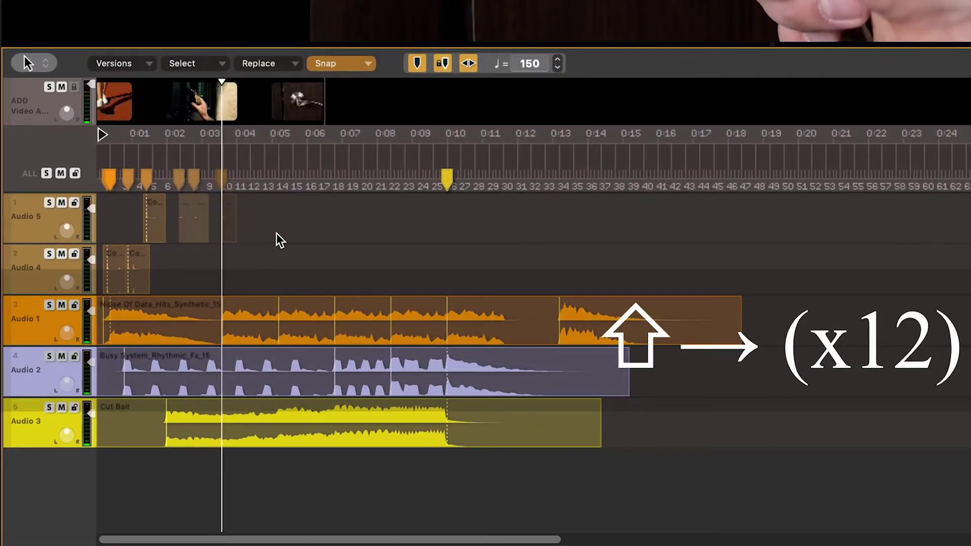
key(shift+Left)
key(shift+Left)
key(shift+Left)
key(shift+Left)
key(shift+Left)
key(shift+Left)
key(shift+Left)
key(shift+Left)
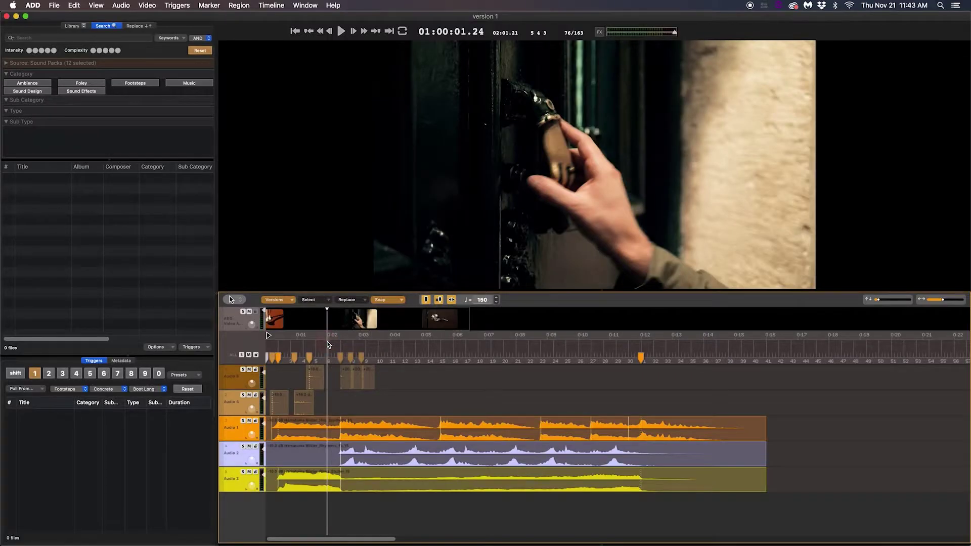
key(space)
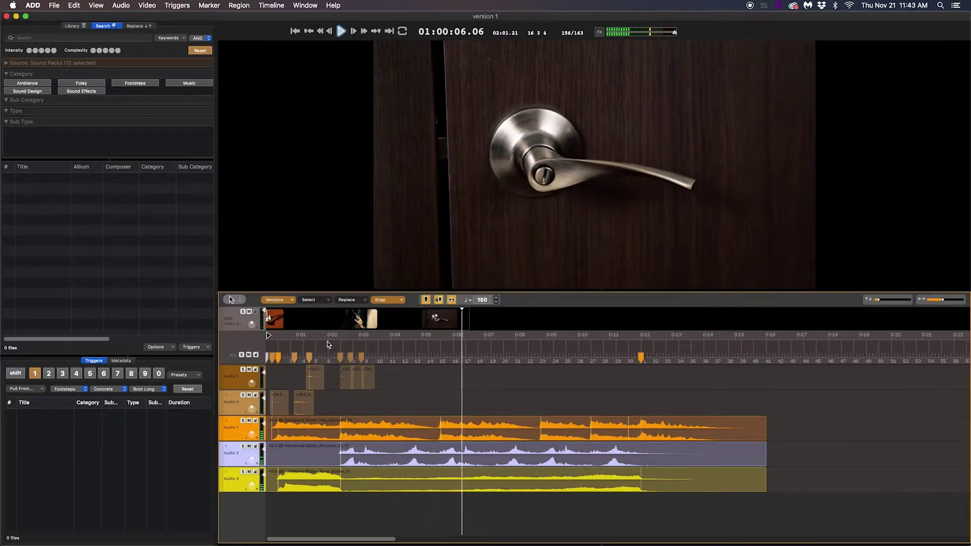
click(460, 347)
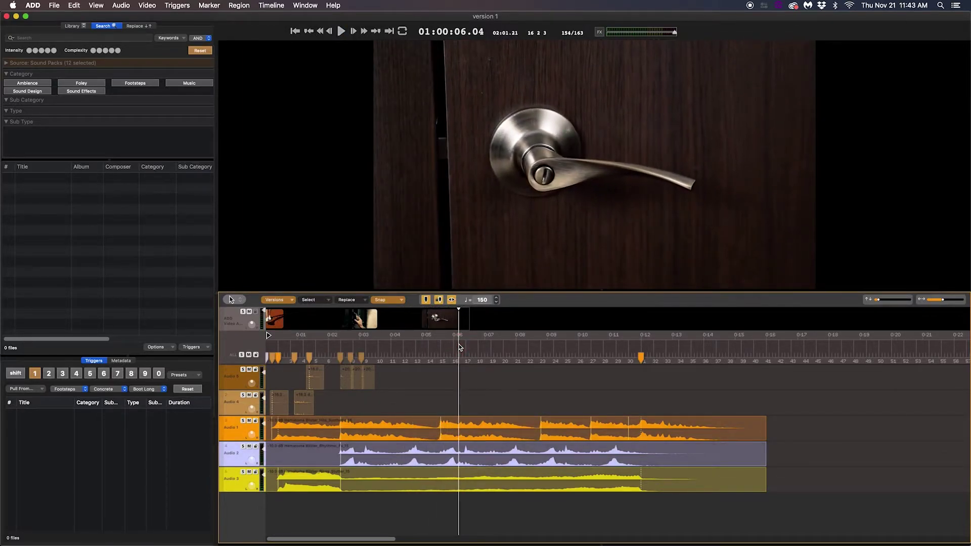
Step: Drop a Magic Marker at 0:06 and place the second medium-intensity wood door slam result there
key(m)
text(door slam)
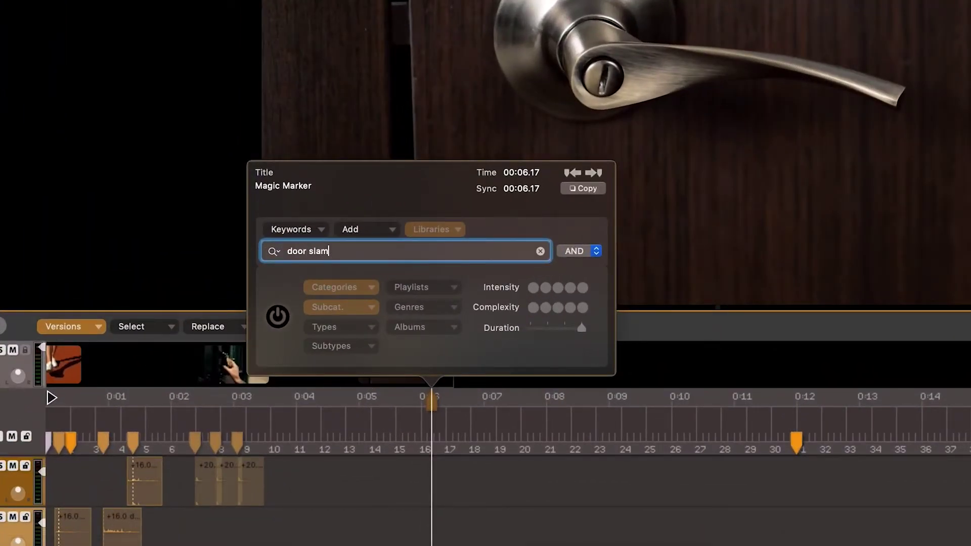
key(Return)
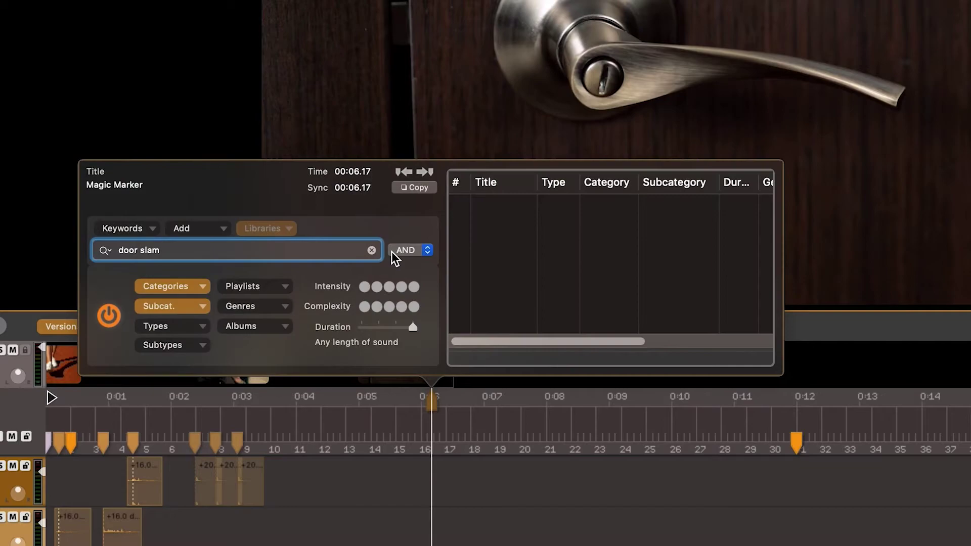
scroll(570, 263, up, 2)
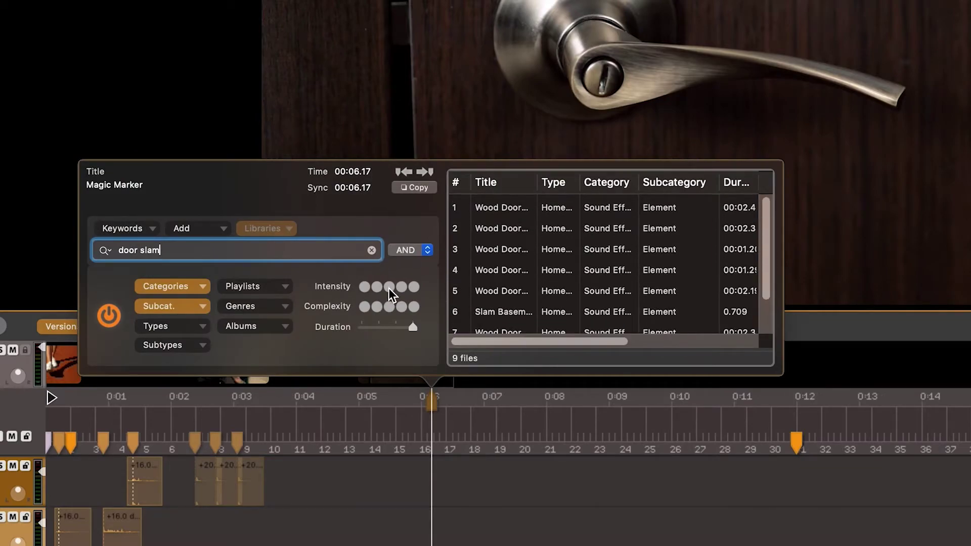
click(389, 287)
click(510, 229)
key(Return)
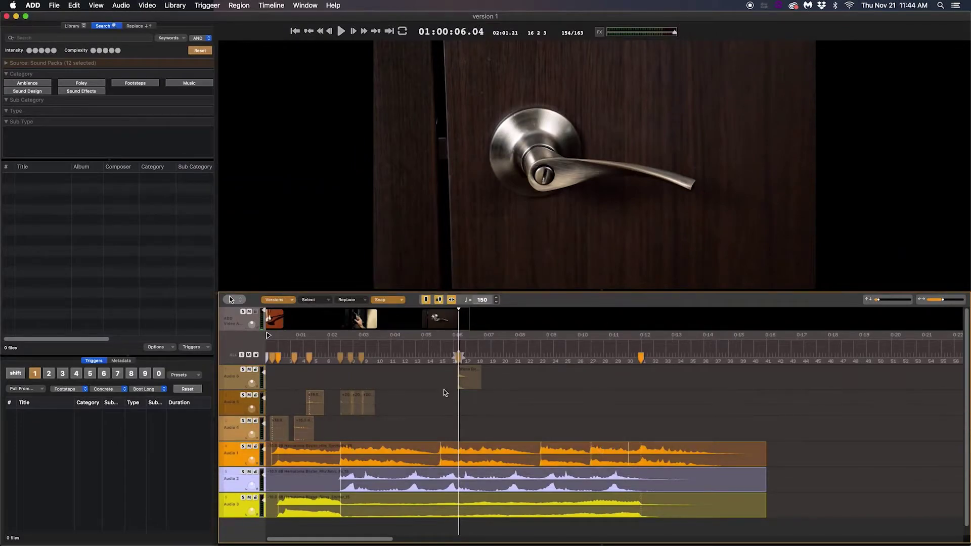
click(422, 344)
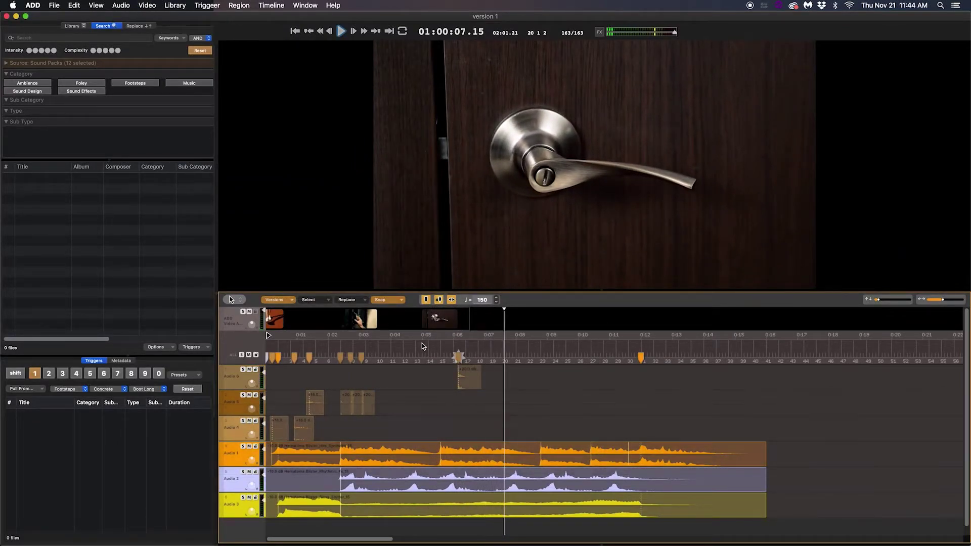
Step: Audition the Wood Door Slam files and swap in Wood Door Slam 03.wav
key(r)
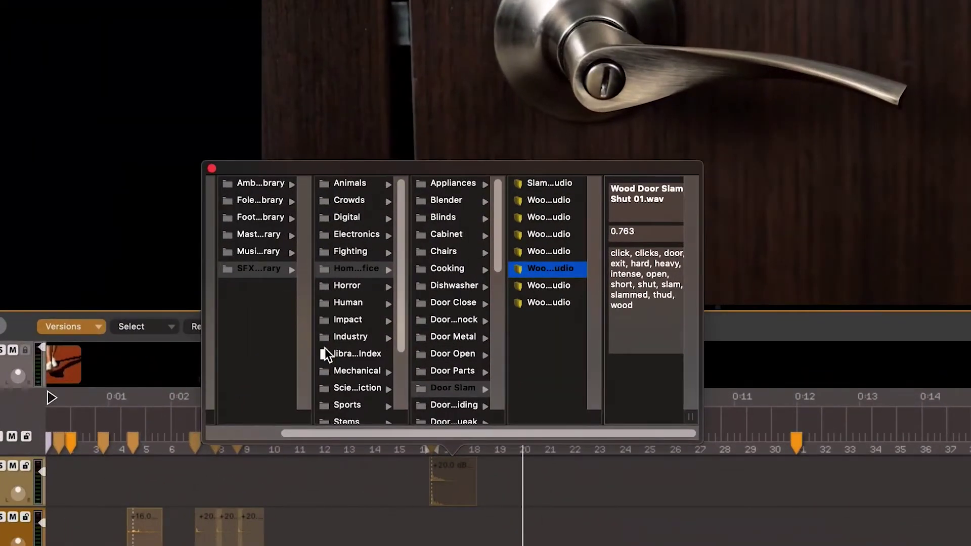
click(545, 218)
click(539, 238)
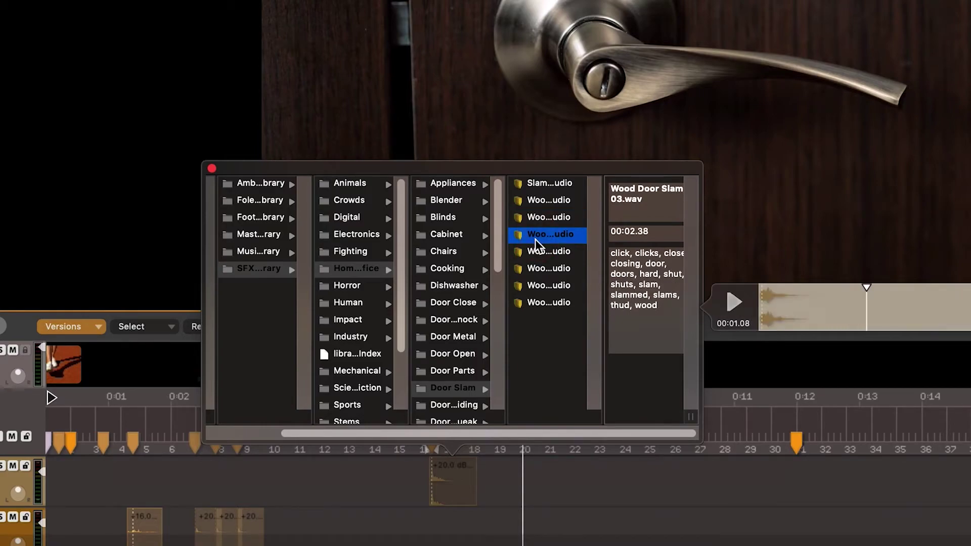
double_click(535, 239)
click(349, 419)
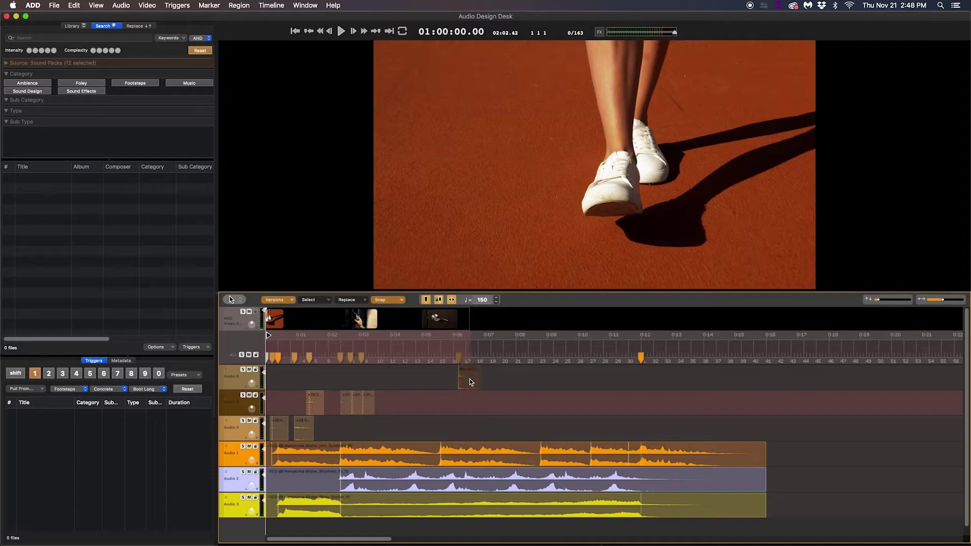
Step: Cycle through alternative sounds for the Audio 6 clip with ⌘Up and ⌘Down
key(super+Up)
key(super+Up)
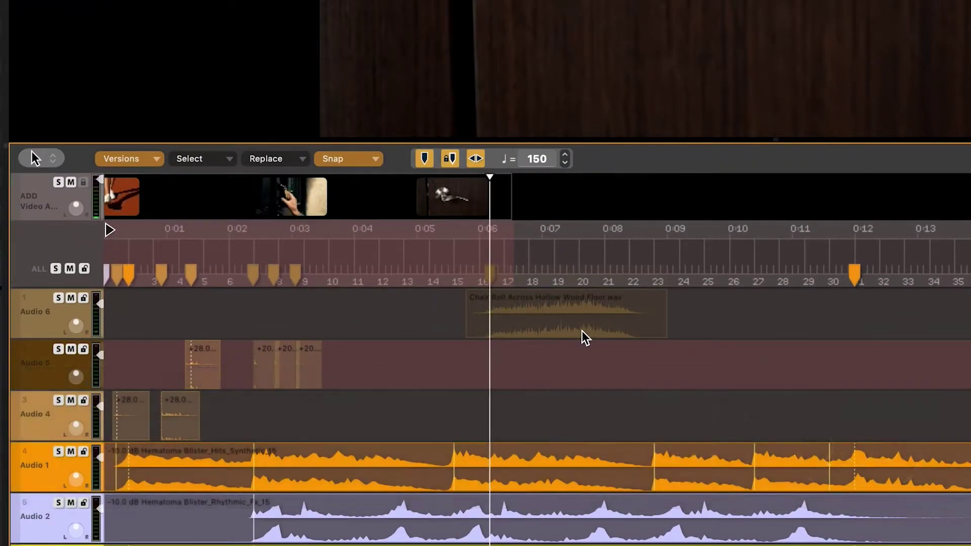
key(super+Up)
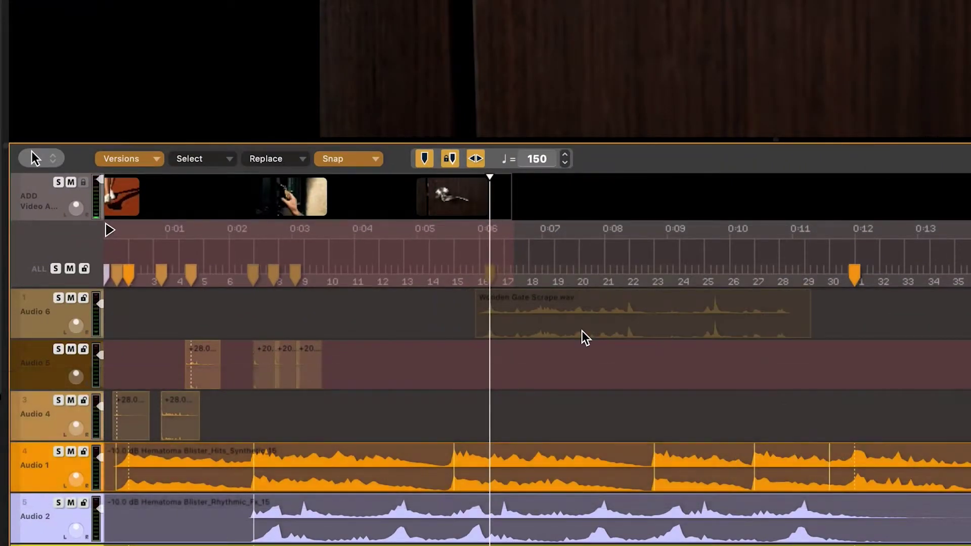
key(super+Down)
key(super+Down)
key(super+Down)
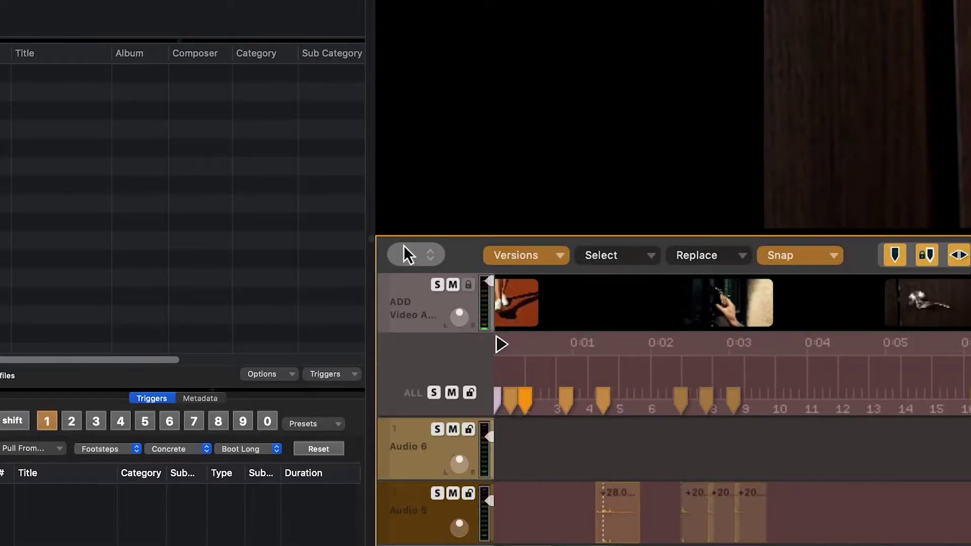
Step: Time-stretch the Plastic Table Drop clip to about 0:08.5, then swap it twice for alternatives
click(404, 248)
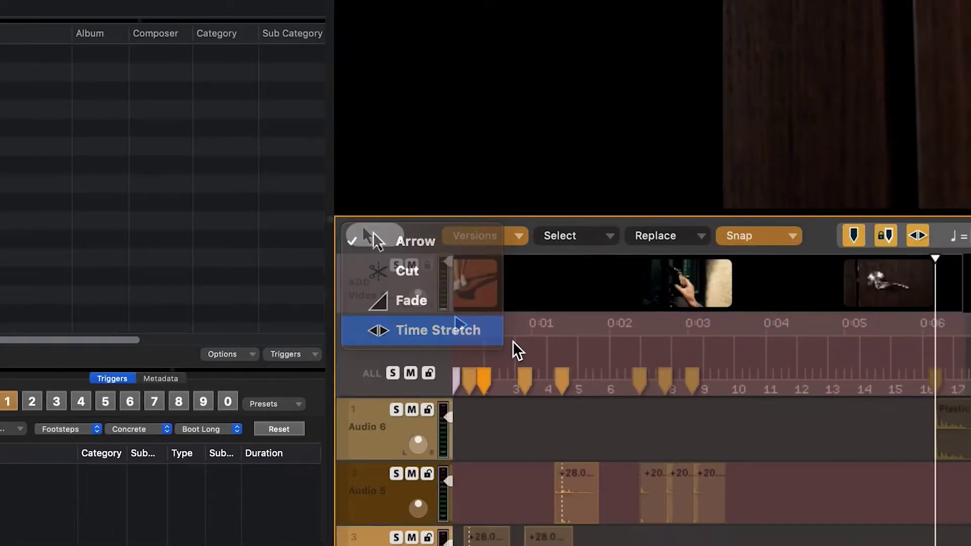
click(458, 326)
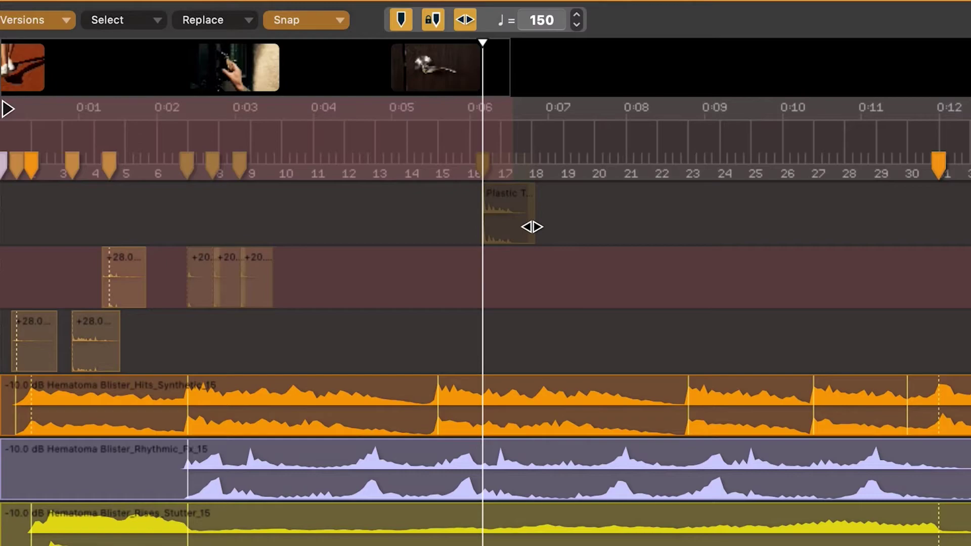
drag(532, 227, 670, 231)
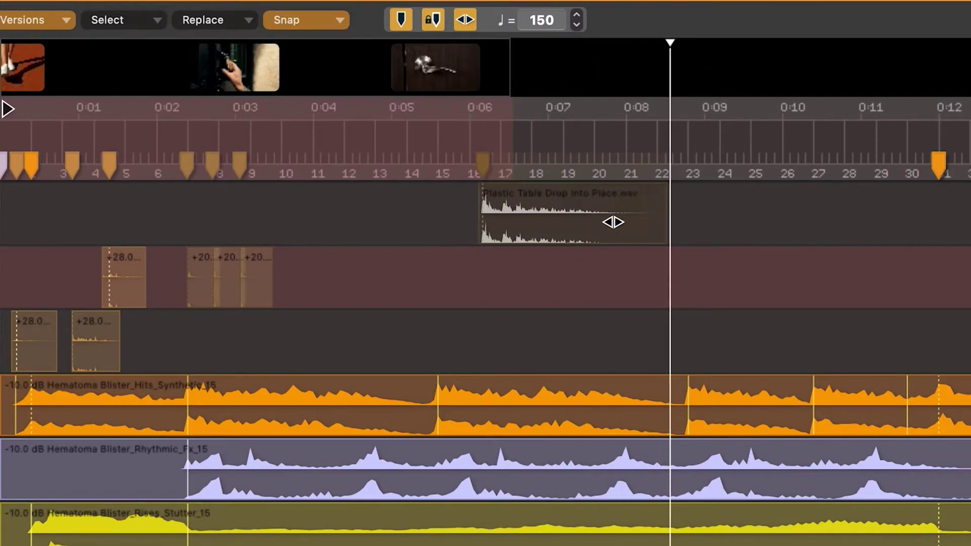
key(super+r)
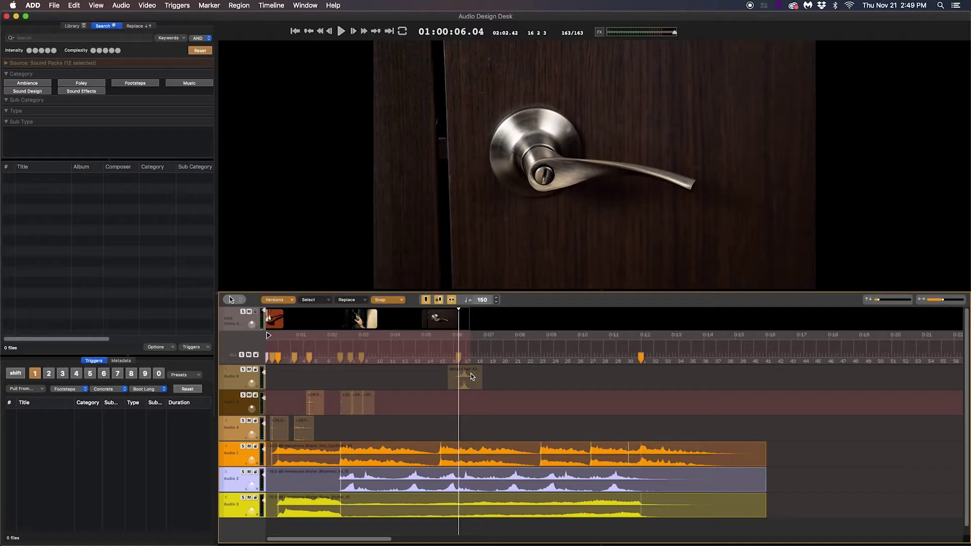
key(super+r)
Step: Set the Metal Chair clip's gain to +13.7 dB and pitch to -6, then marquee-select the lower small clips
key(g)
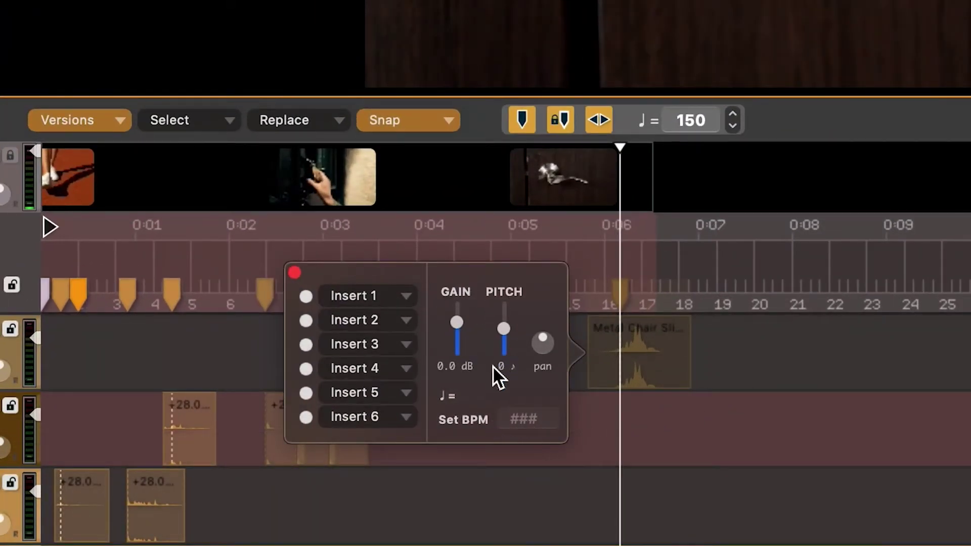
click(389, 298)
mouse_move(401, 363)
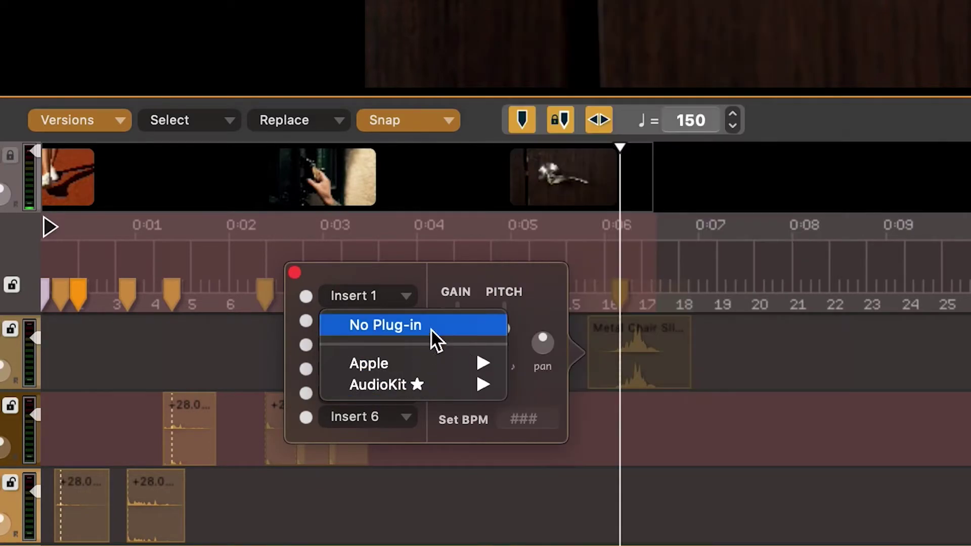
click(463, 276)
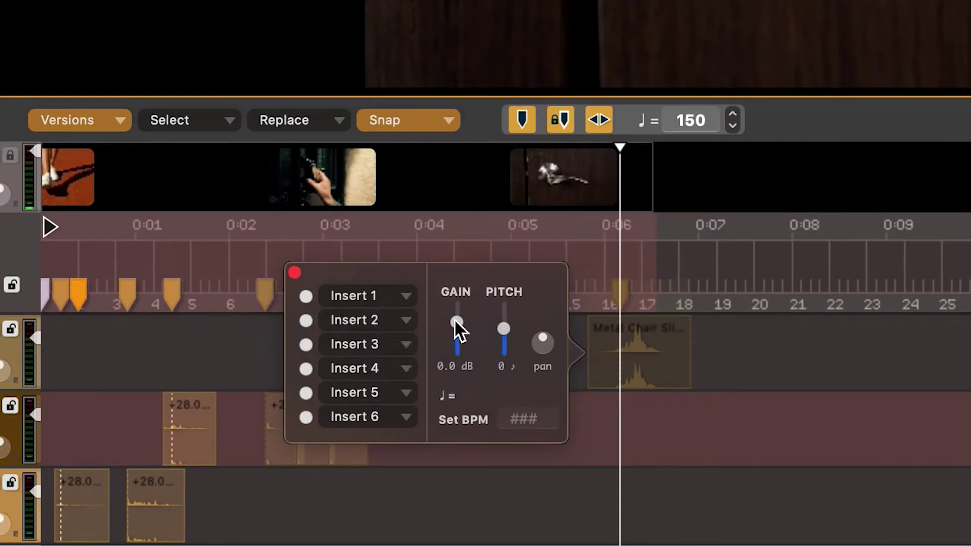
drag(454, 319, 502, 335)
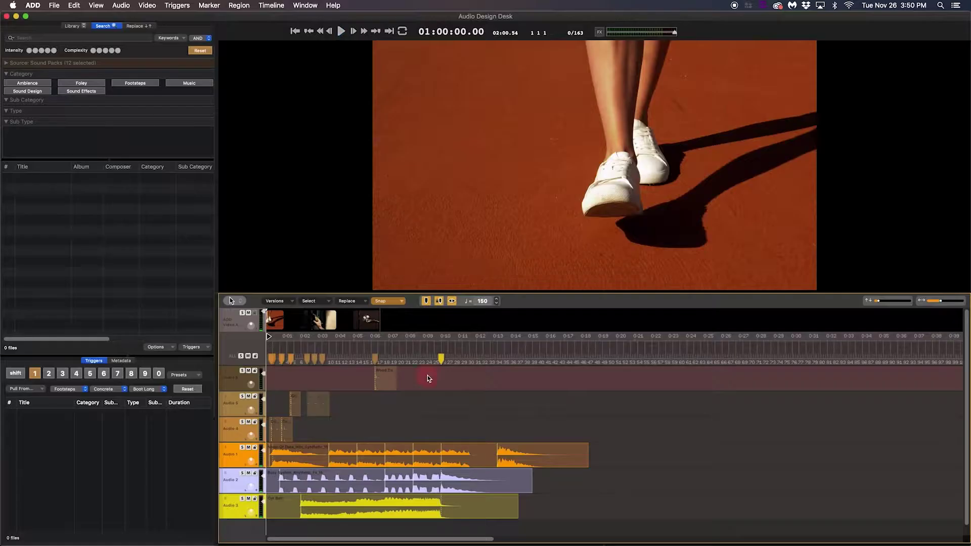
drag(427, 375, 249, 439)
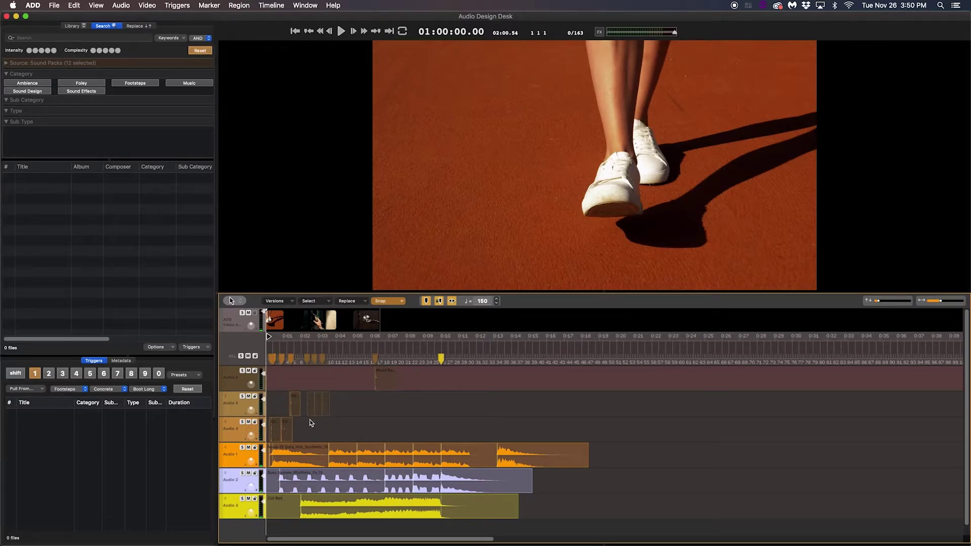
Step: Merge the selected Audio 4 and 5 clips into one region with M, then split them again
key(m)
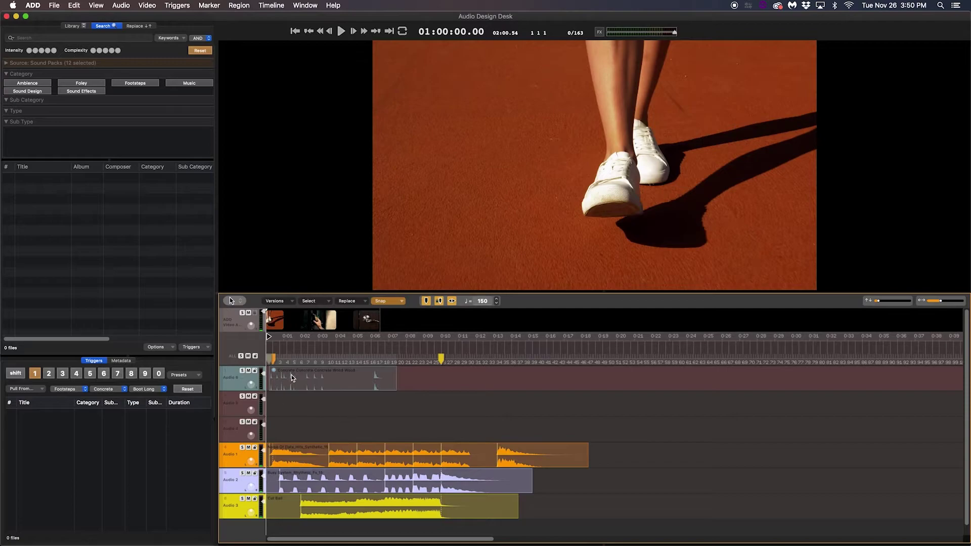
key(m)
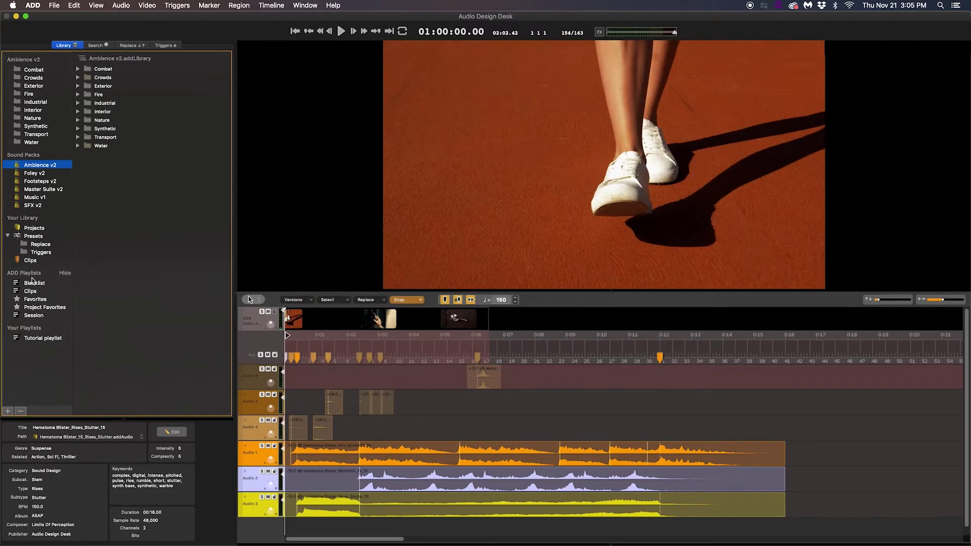
Step: From the Session view, add a new playlist and name it 'Awesome Playlist'
click(32, 316)
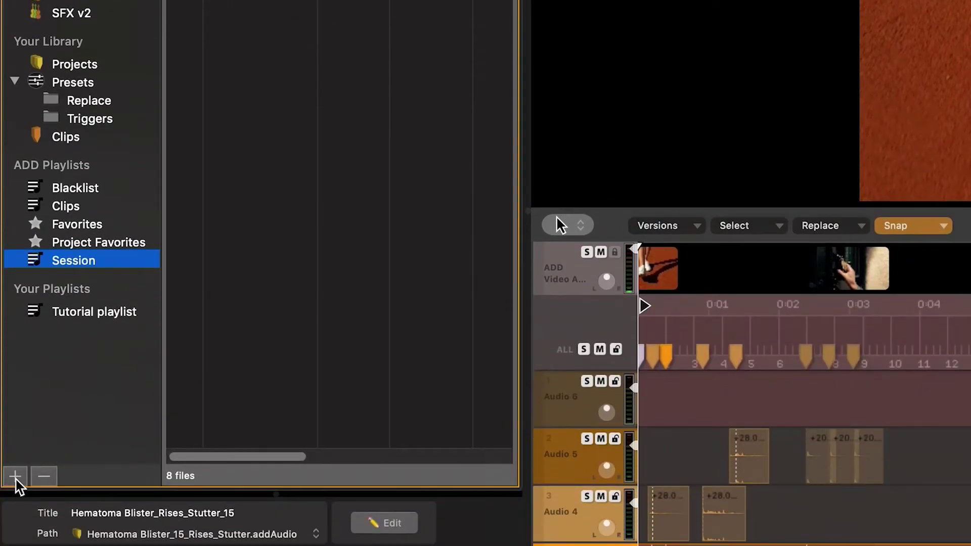
click(16, 476)
click(75, 395)
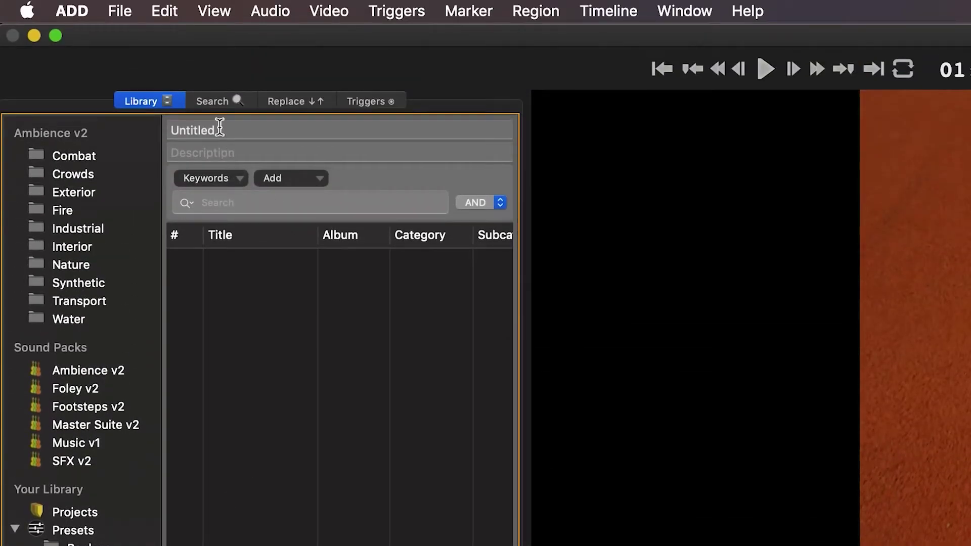
click(220, 128)
text(Awesome Playlist)
key(Return)
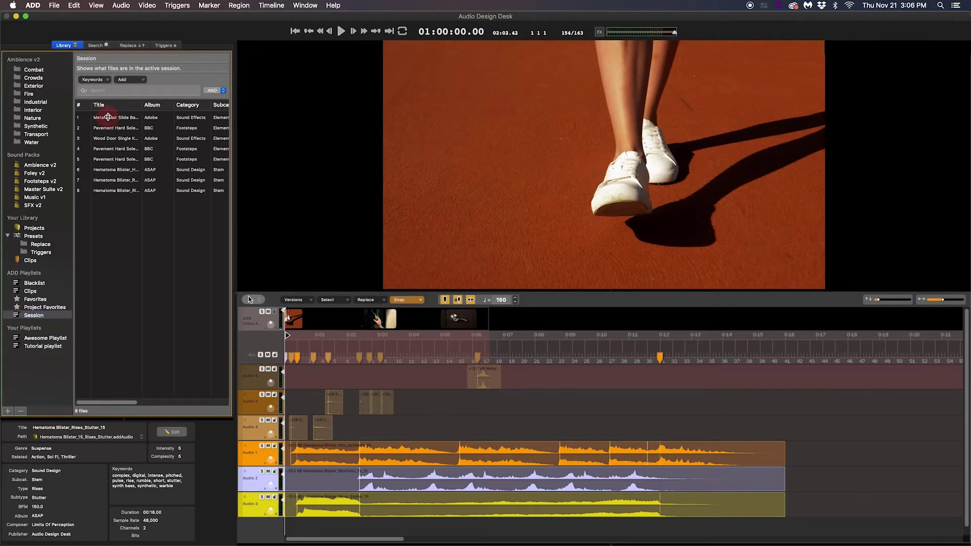
Step: Select all eight session files, drag them onto Awesome Playlist, and check its contents
click(107, 116)
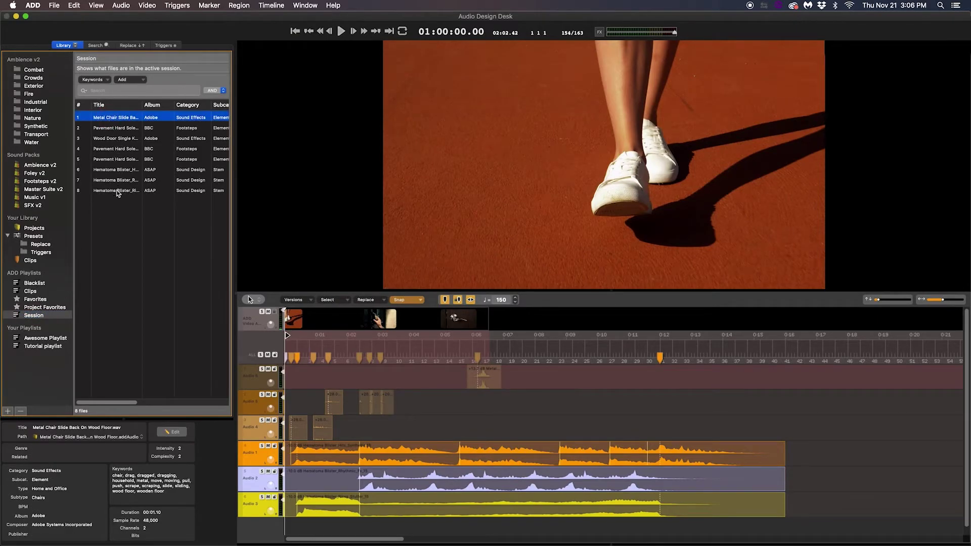
shift+click(119, 190)
drag(119, 190, 49, 343)
click(45, 341)
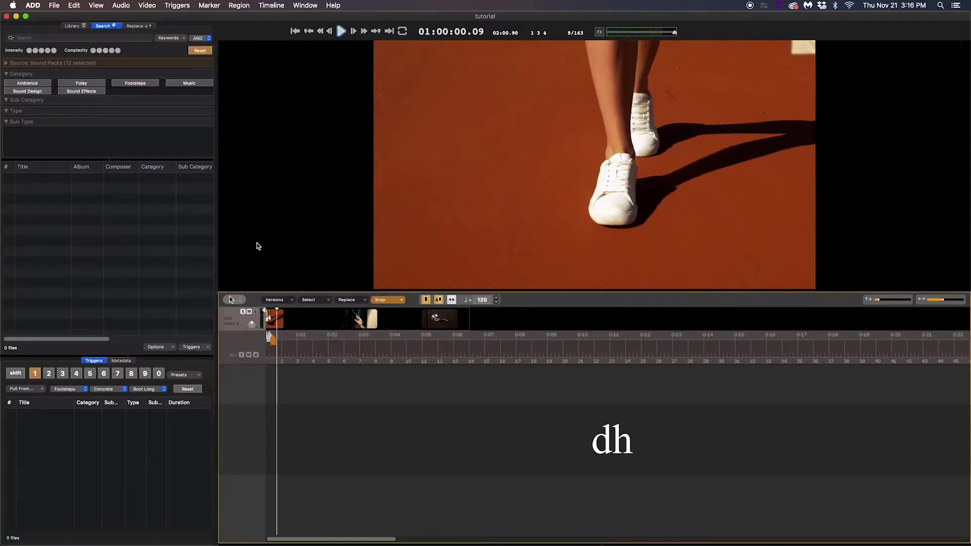
Step: During video playback, trigger sounds with the r, h, d and t keys at key moments
key(r)
key(h)
key(h)
key(d)
key(h)
key(h)
key(h)
key(t)
key(h)
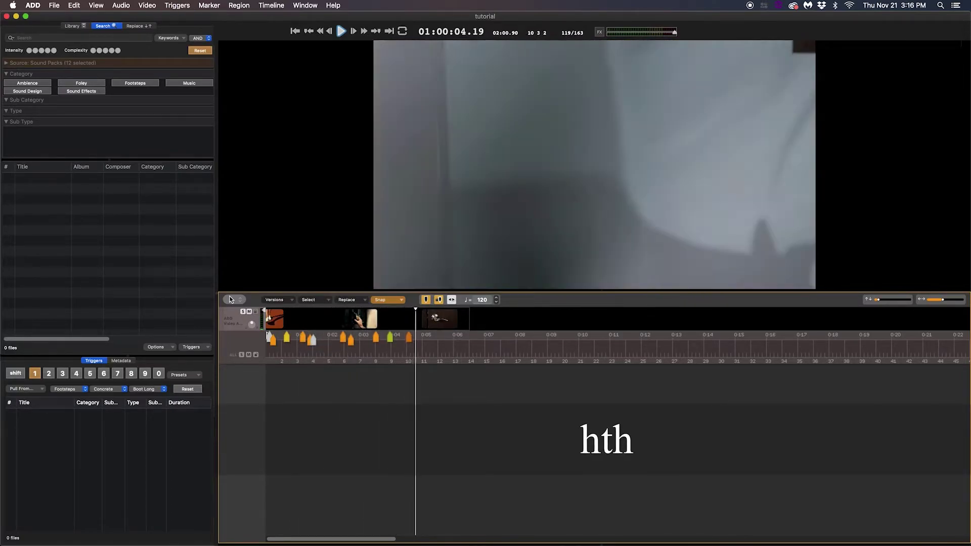
key(r)
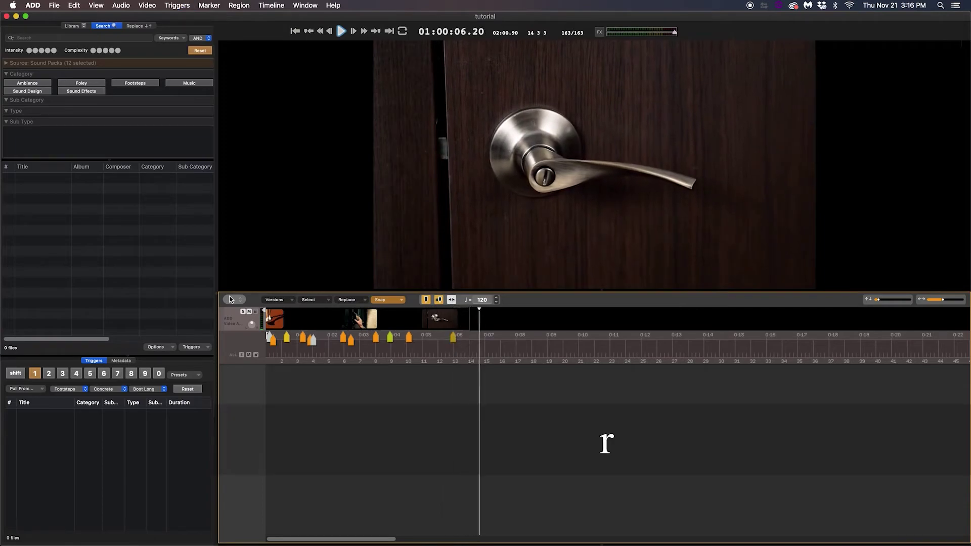
Step: Sort the tracks with ⌥⌘T so Audio 1 and Audio 2 come first
scroll(447, 415, down, 3)
scroll(447, 415, down, 2)
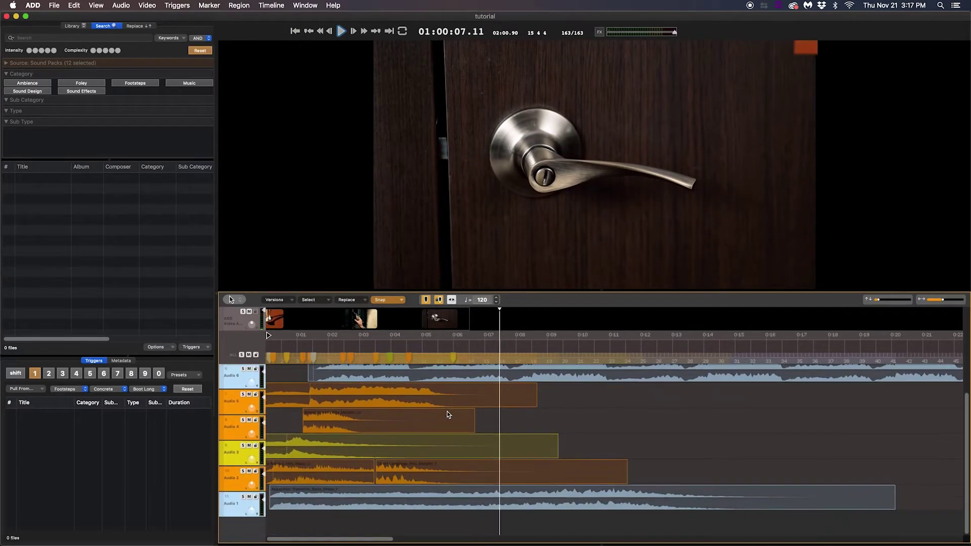
scroll(447, 414, up, 3)
key(alt+super+t)
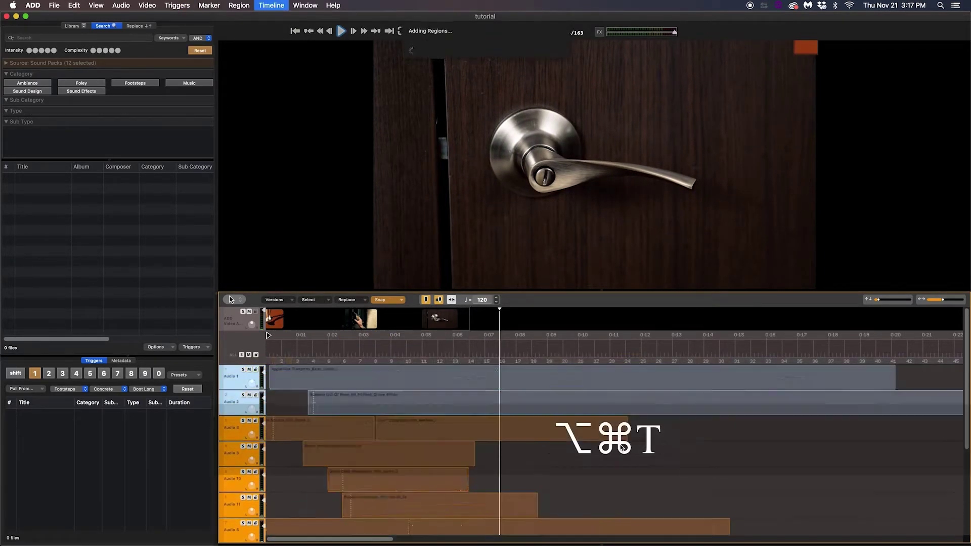
scroll(518, 439, down, 5)
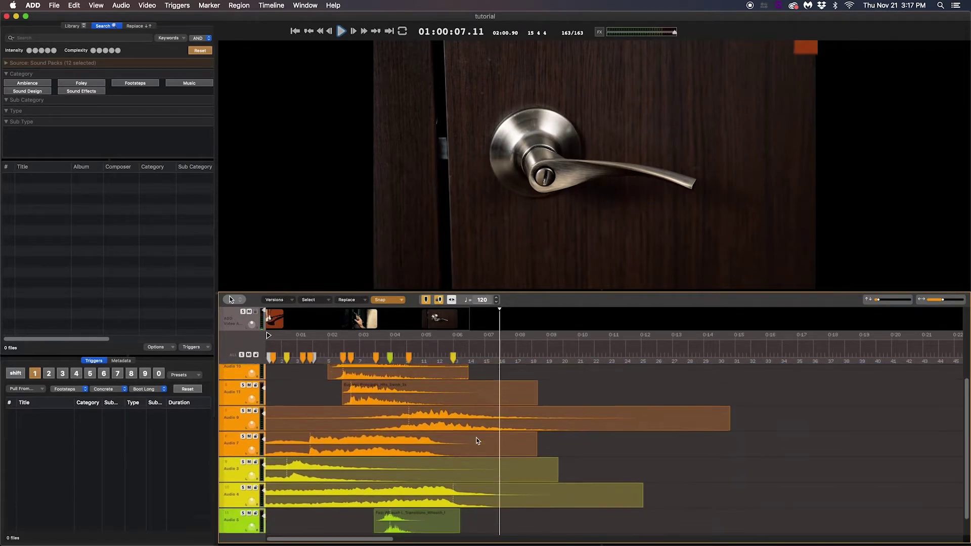
scroll(478, 441, up, 5)
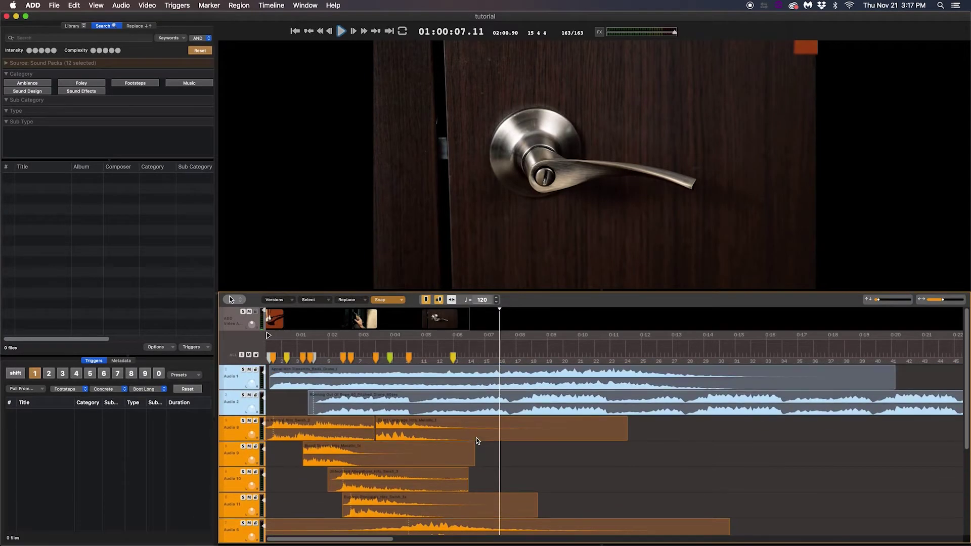
key(Return)
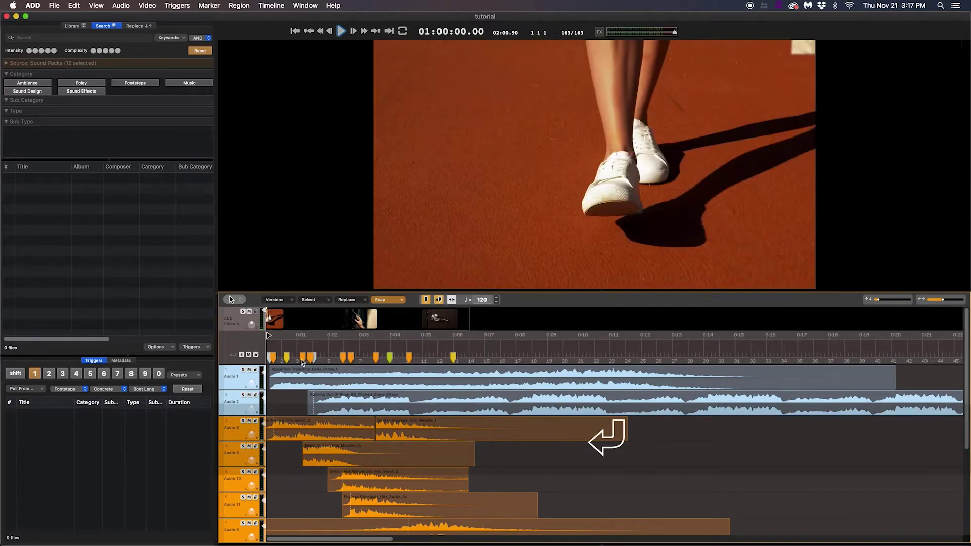
key(space)
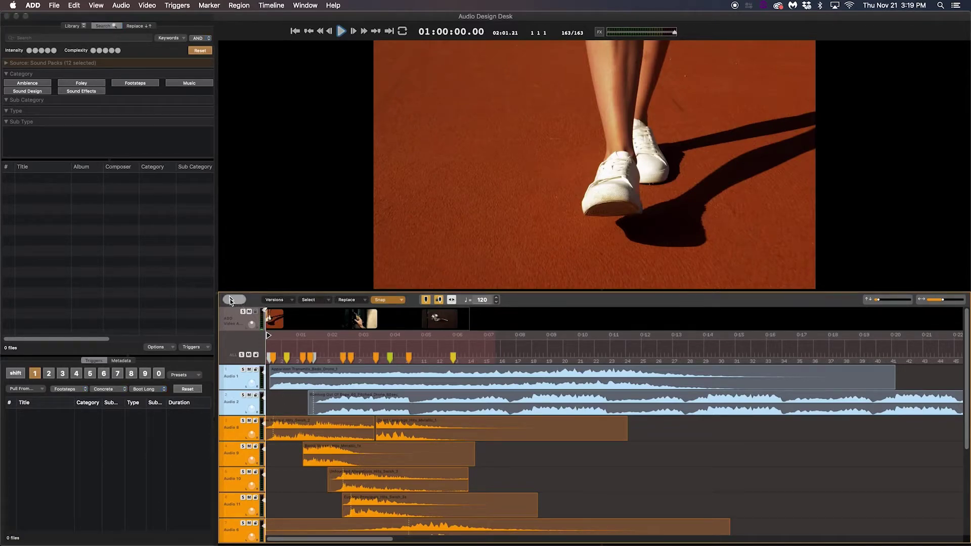
Step: With the Arrow tool, move the Audio 1 drone clip slightly later
click(231, 300)
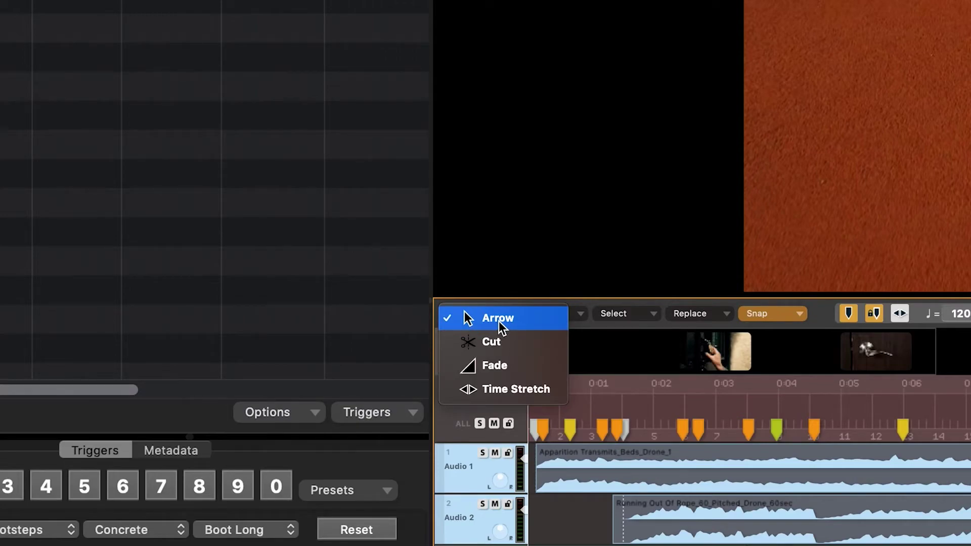
click(499, 321)
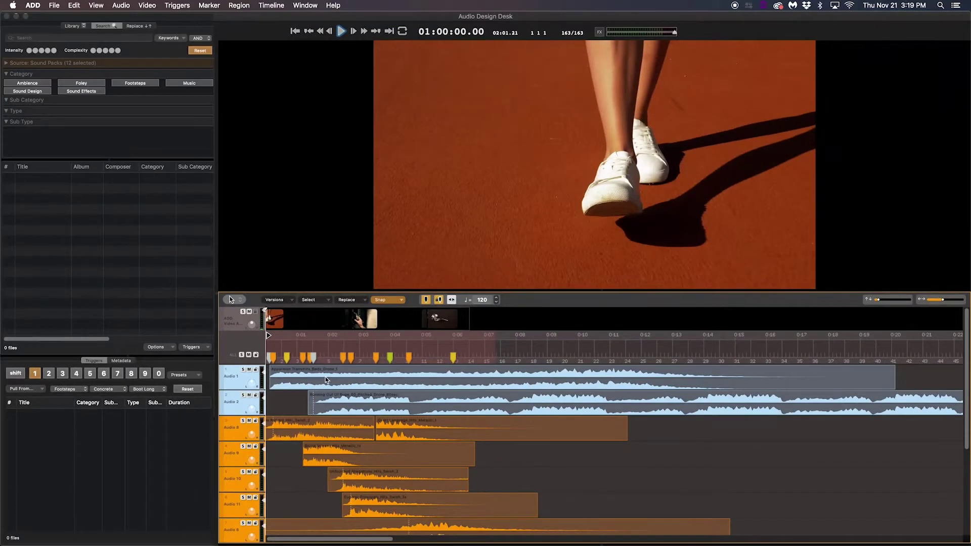
mouse_move(325, 378)
mouse_down()
mouse_move(419, 377)
mouse_move(330, 377)
mouse_up()
Step: Split the Audio 2 drone clip in two with the Cut tool
click(231, 300)
click(501, 345)
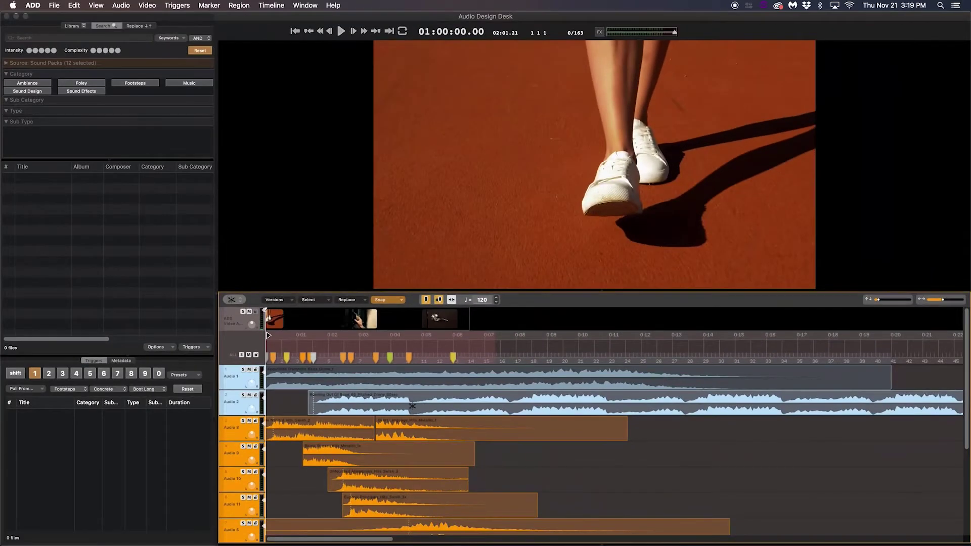
click(820, 525)
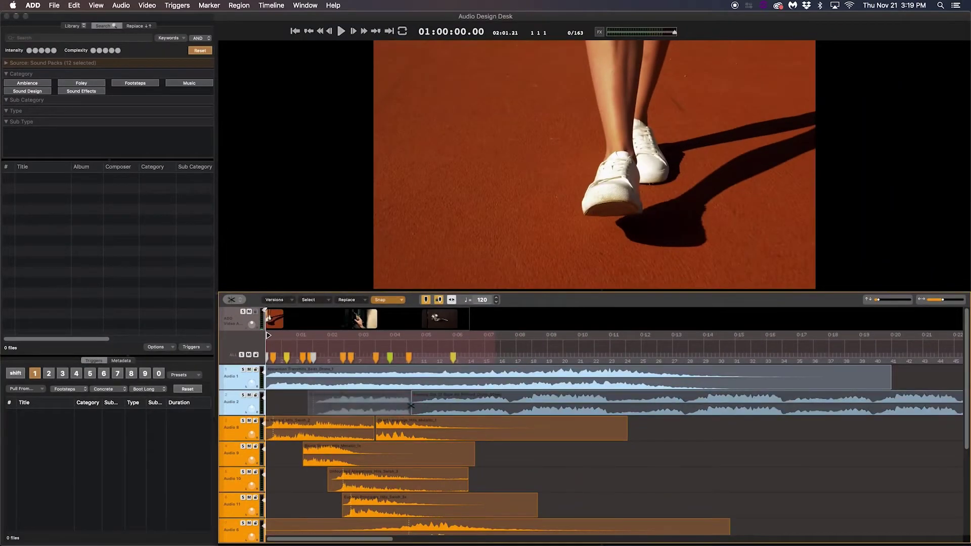
key(a)
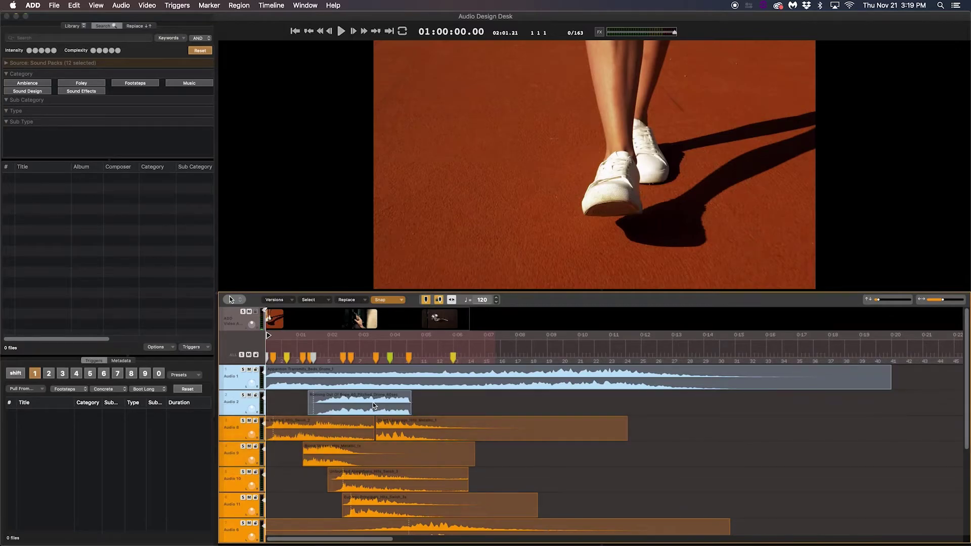
Step: Draw a fade-in and a fade-out on the Audio 9 clip with the Fade tool
click(231, 300)
click(245, 317)
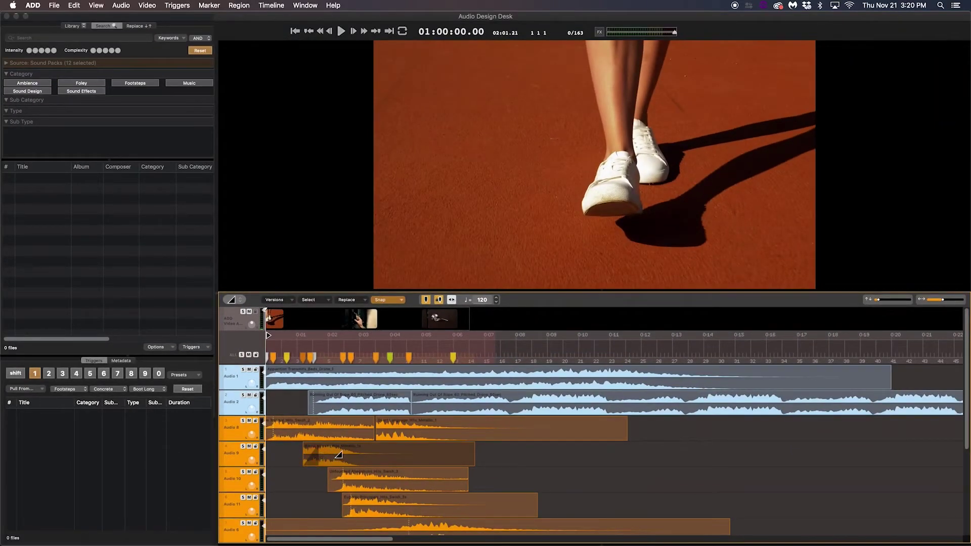
drag(338, 455, 342, 454)
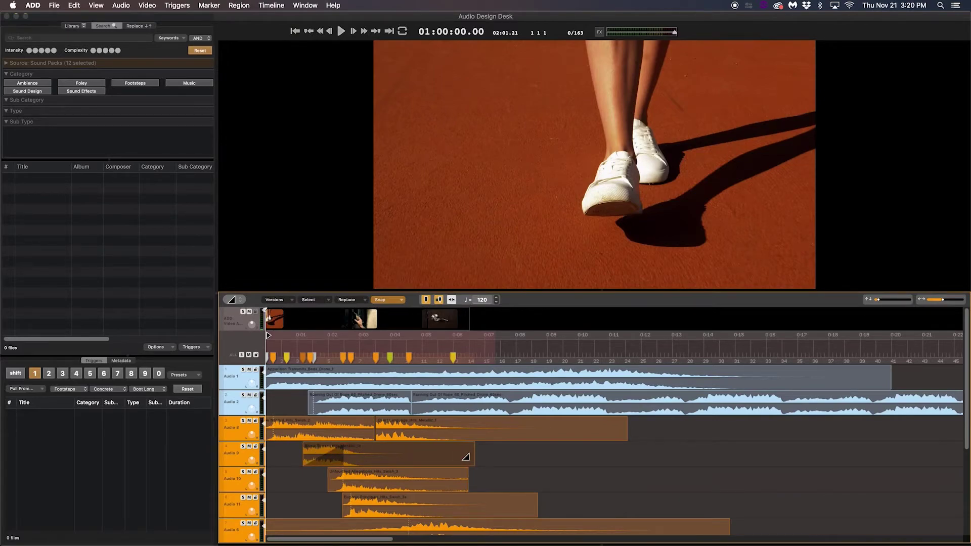
drag(426, 456, 405, 457)
click(237, 301)
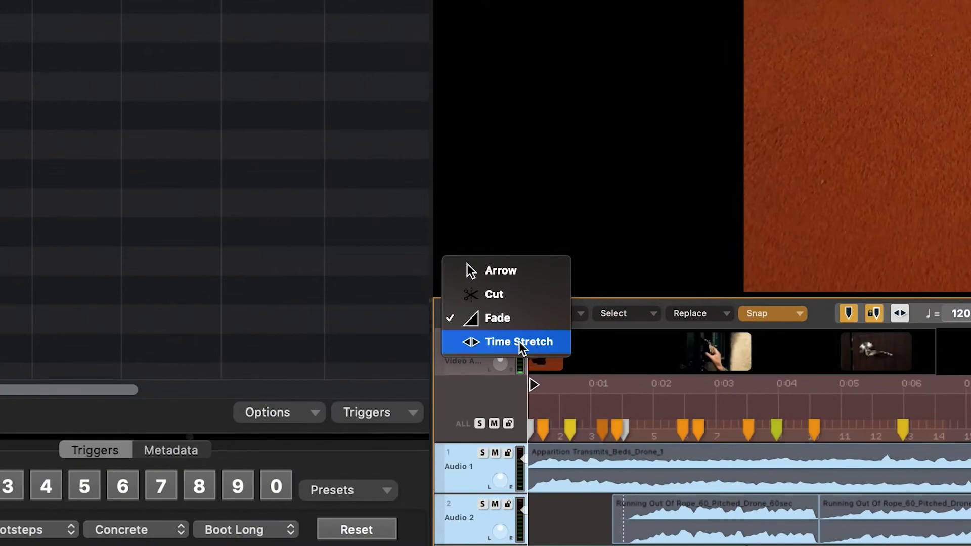
Step: Time-stretch the Unfounded Allegations clip longer, then back to a shorter length
click(520, 342)
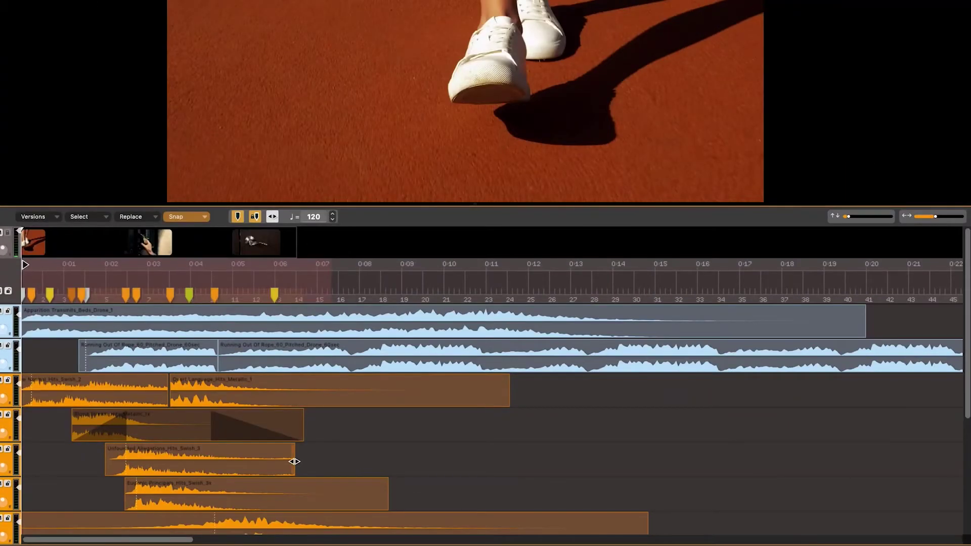
drag(291, 463, 882, 454)
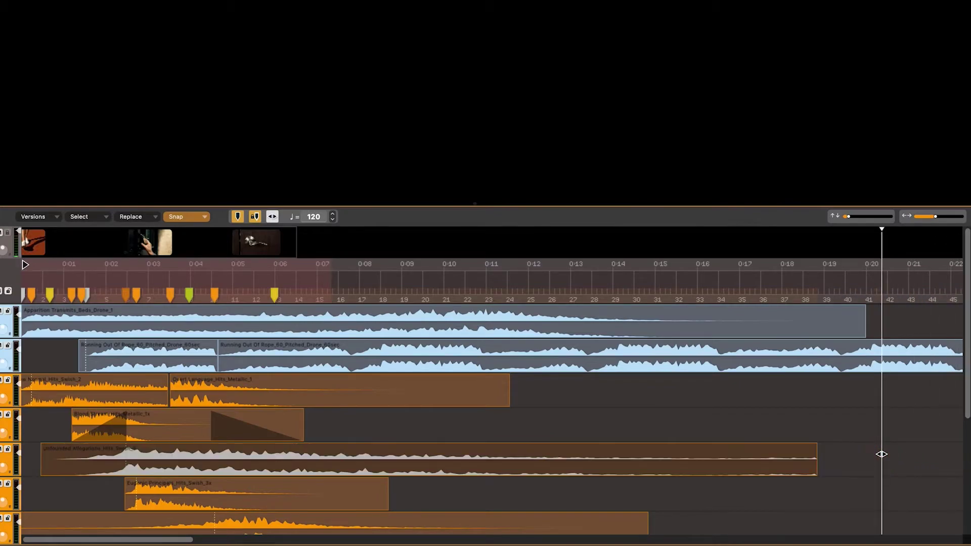
drag(818, 458, 137, 469)
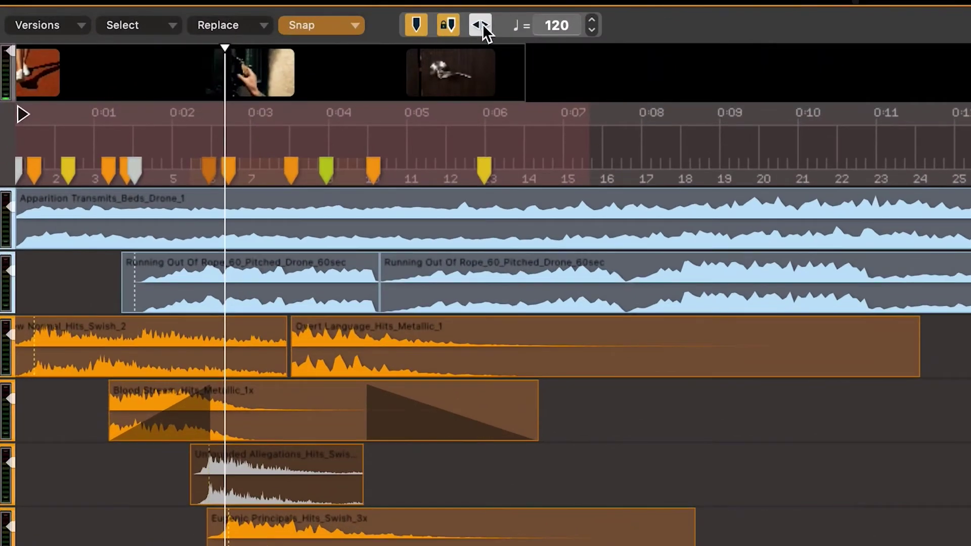
Step: Turn on the ◄► clip re-fit toggle in the timeline toolbar
click(480, 24)
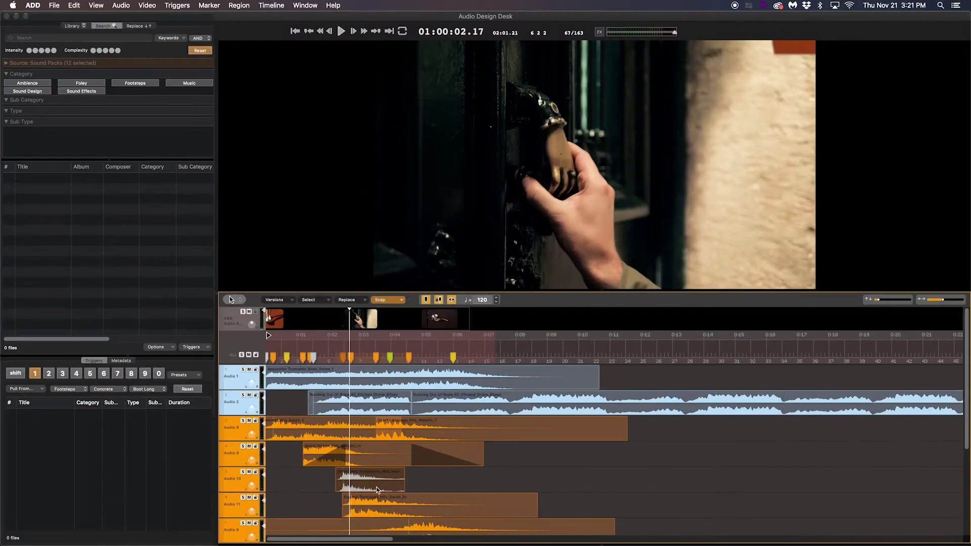
scroll(376, 488, down, 10)
scroll(377, 488, up, 10)
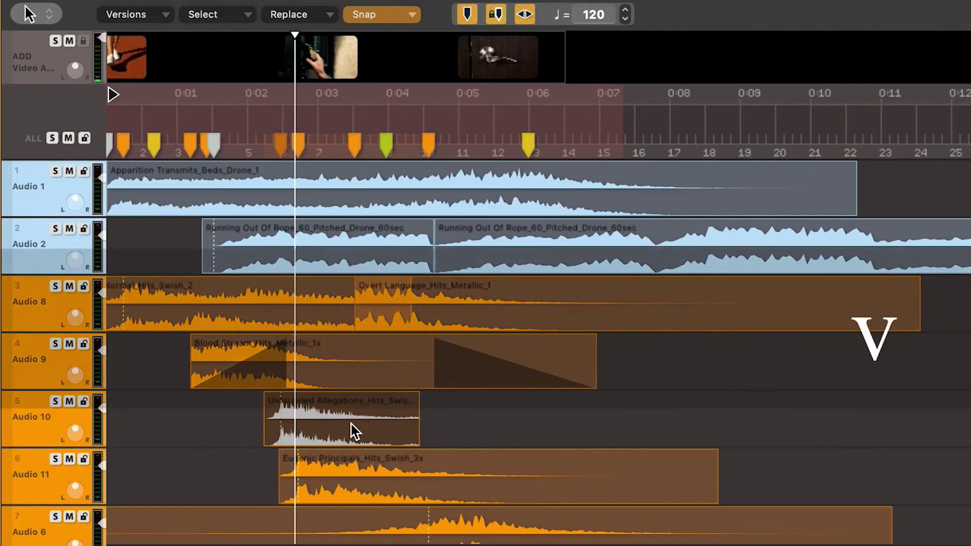
Step: Reverse the Unfounded Allegations hit and cycle the Audio 7–10 clips through alternate versions
key(r)
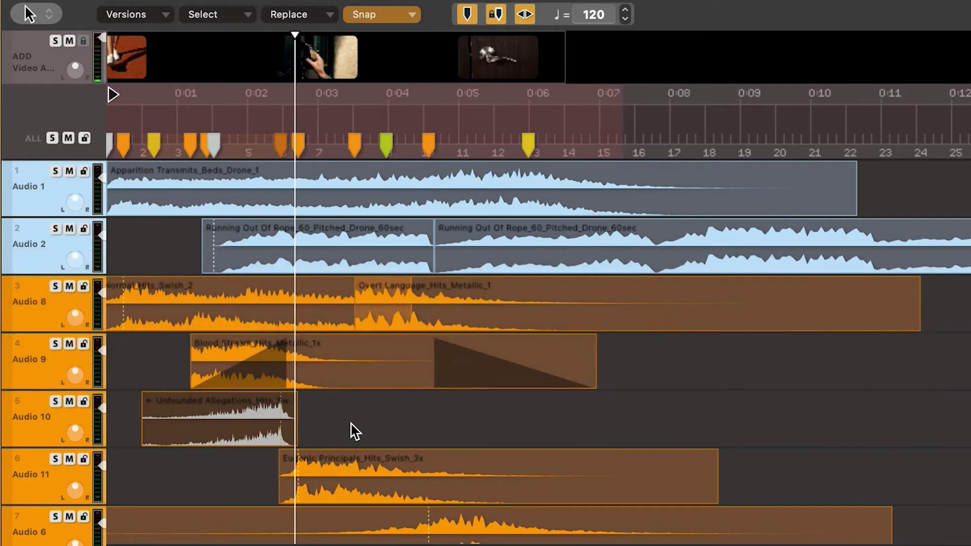
drag(248, 420, 286, 420)
scroll(152, 394, down, 3)
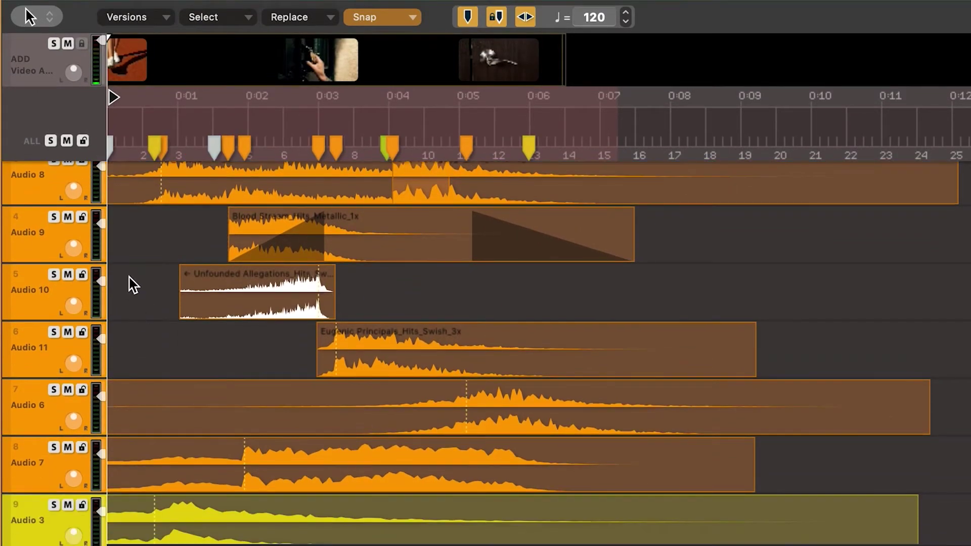
drag(133, 285, 533, 456)
key(v)
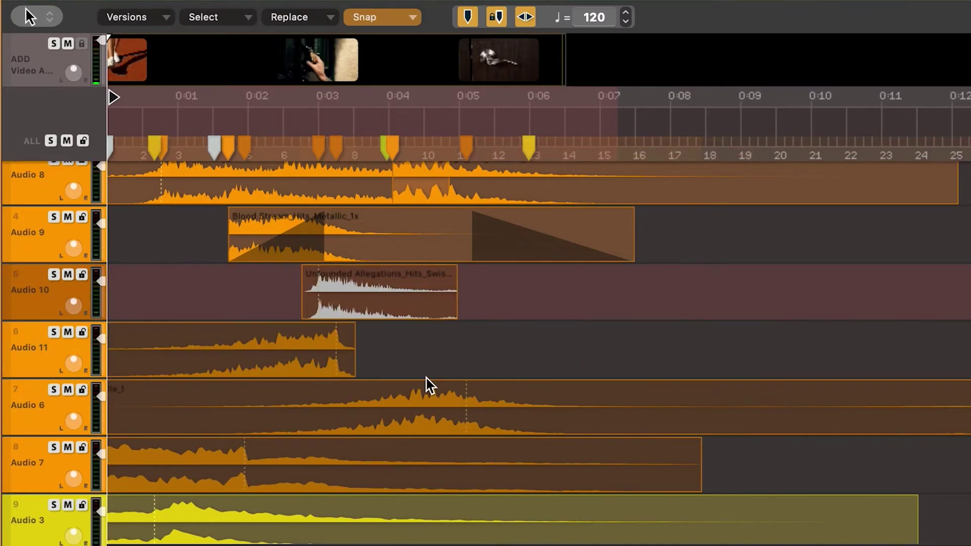
key(shift+Up)
key(shift+Up)
key(shift+Up)
key(shift+Up)
key(shift+Up)
key(shift+Up)
key(shift+Up)
key(shift+Up)
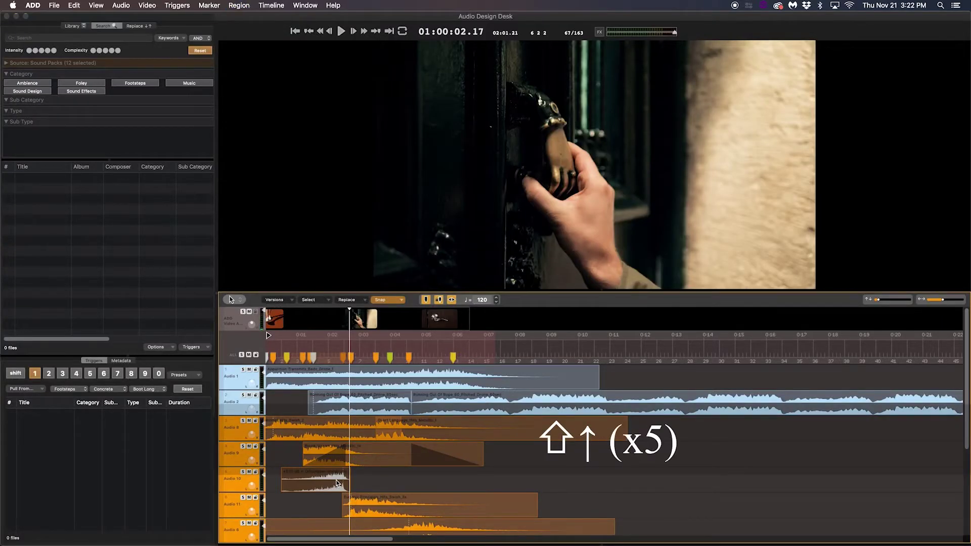
key(shift+Down)
key(shift+Down)
key(shift+Down)
key(shift+Down)
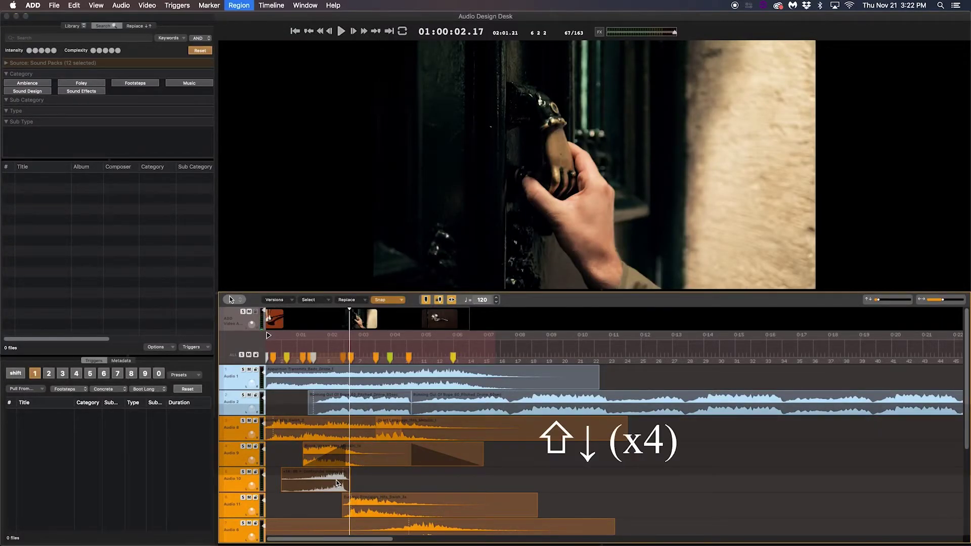
Step: Group six clips with ⌘G and slide the group later in the timeline
drag(649, 385, 319, 508)
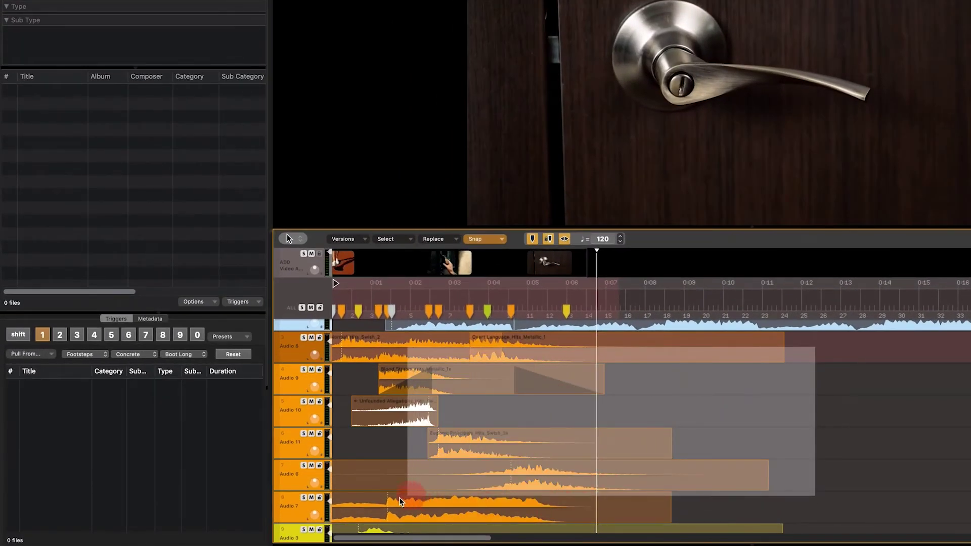
drag(399, 501, 368, 510)
key(super+g)
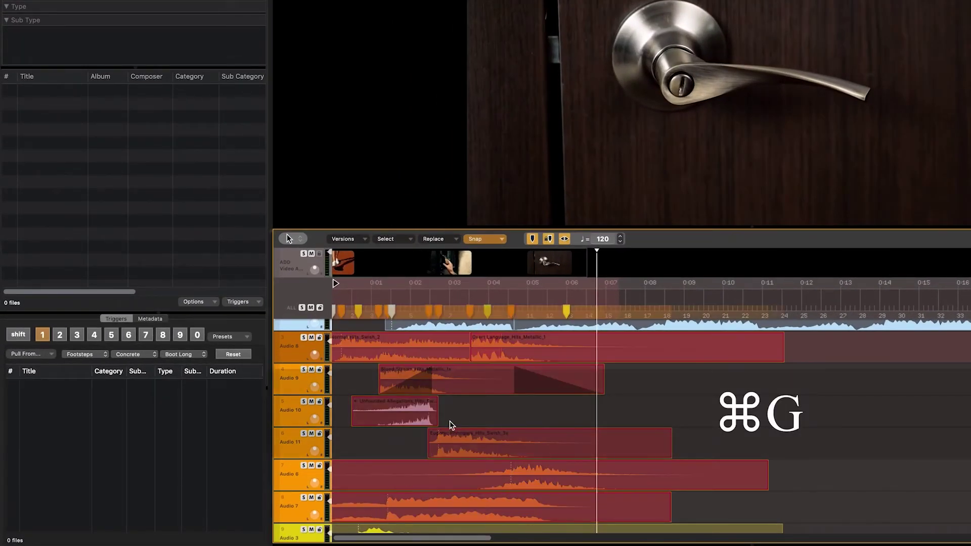
mouse_move(498, 382)
mouse_down()
mouse_move(639, 383)
mouse_move(501, 387)
mouse_up()
click(742, 415)
drag(625, 356, 739, 353)
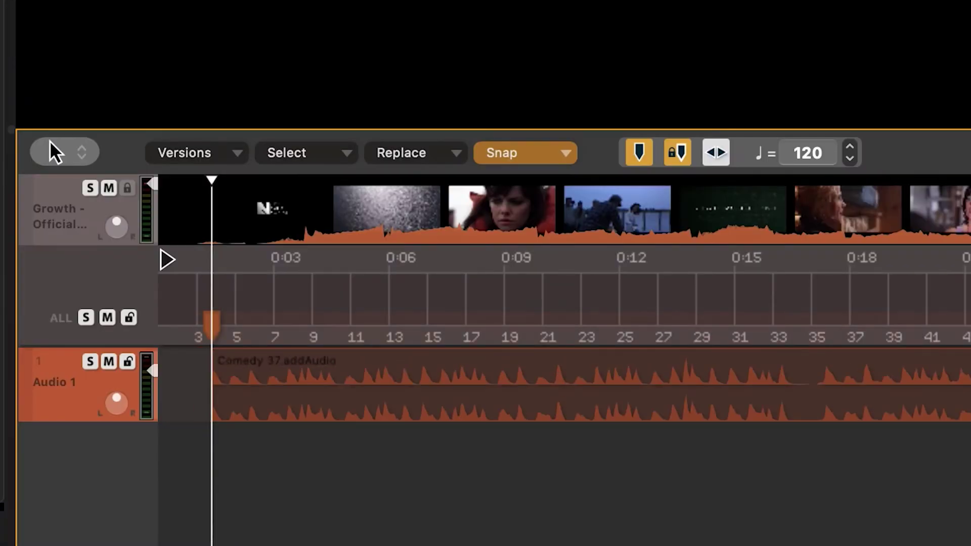
Step: Start playback of the Growth video with its Comedy 37 score
key(space)
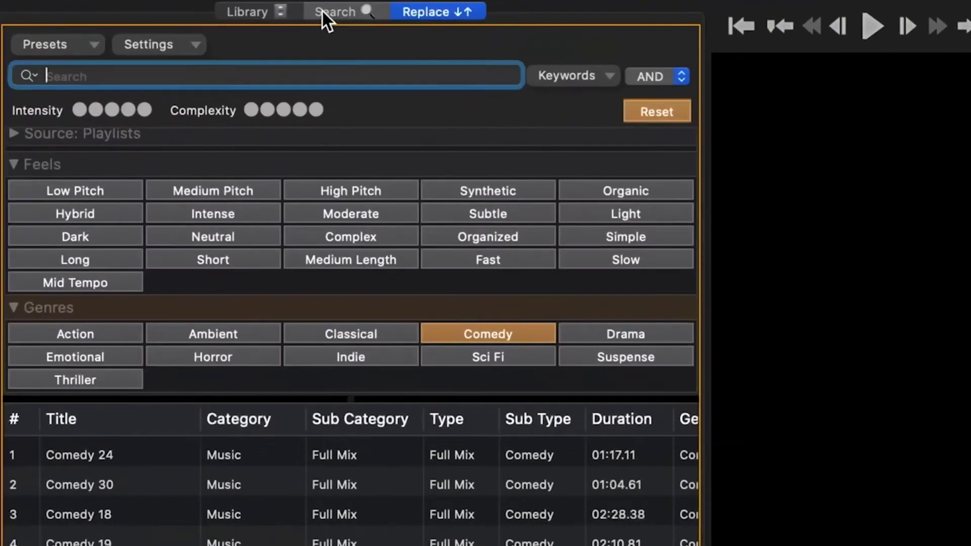
Step: Search the library for 'loop', filter to Music, Element, Loop, Drums, and preview a drum loop
click(63, 16)
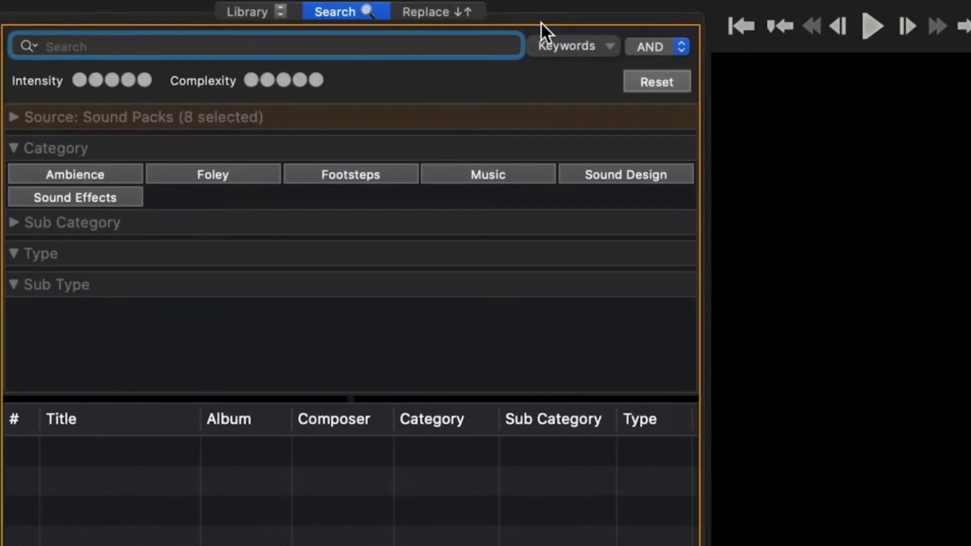
text(loop)
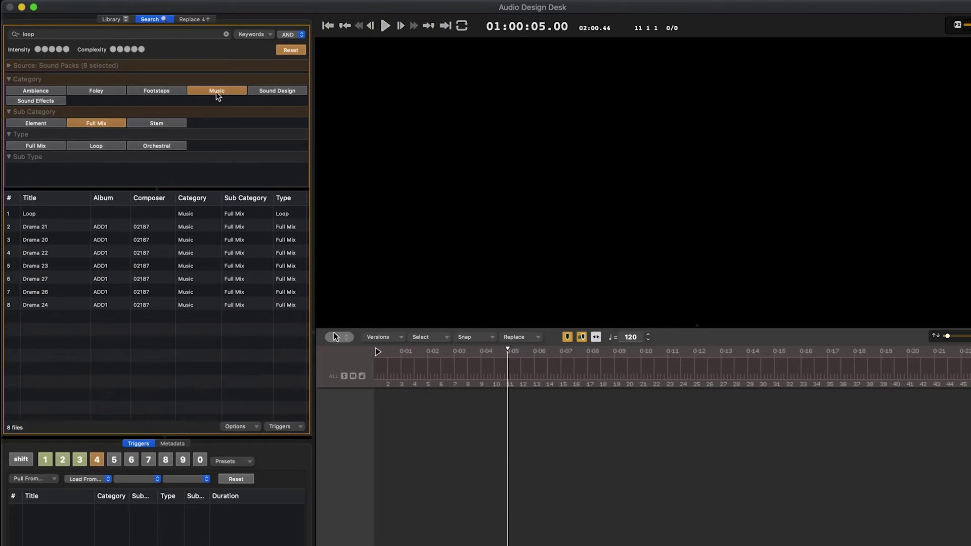
click(174, 91)
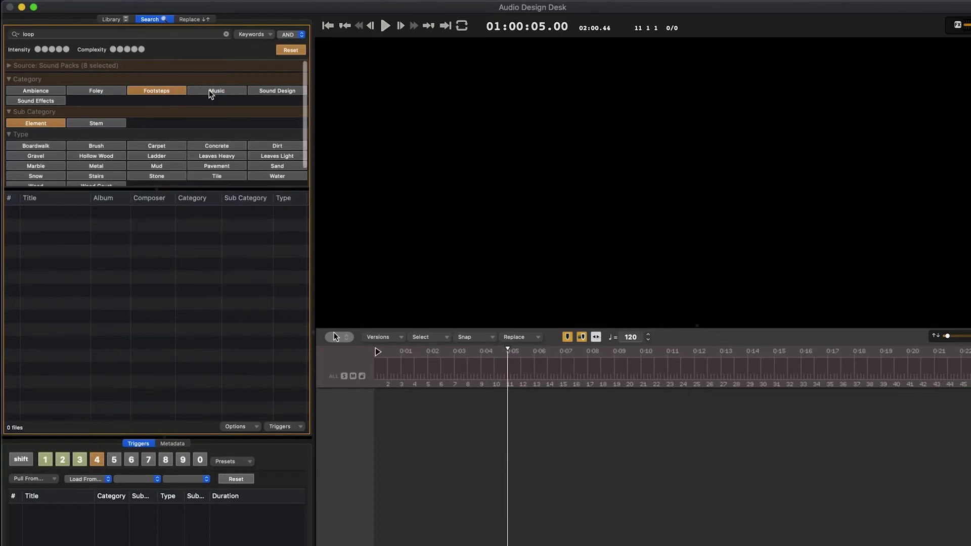
click(211, 93)
click(53, 124)
click(96, 146)
click(35, 168)
click(64, 226)
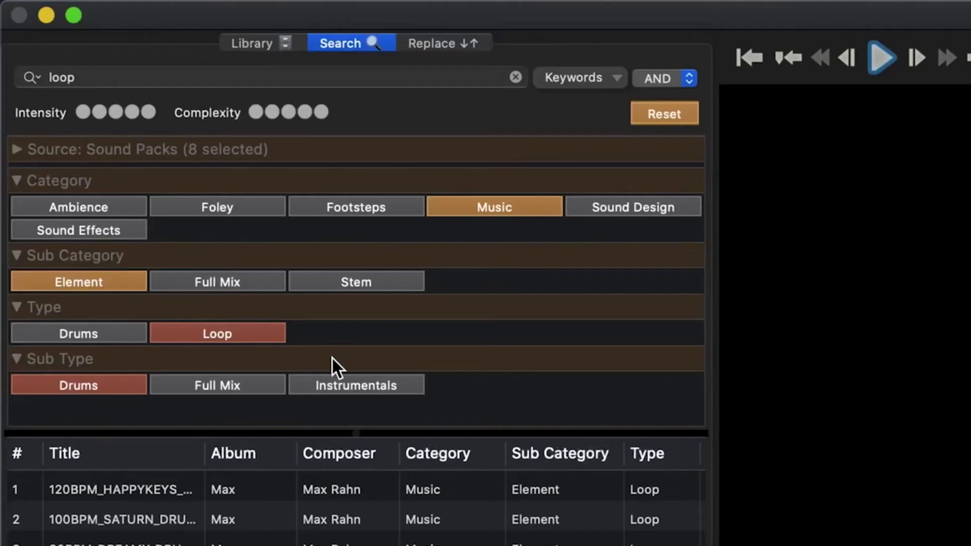
Step: Switch the sub type to Instrumentals and preview the 70 BPM forest loop
click(353, 385)
click(159, 268)
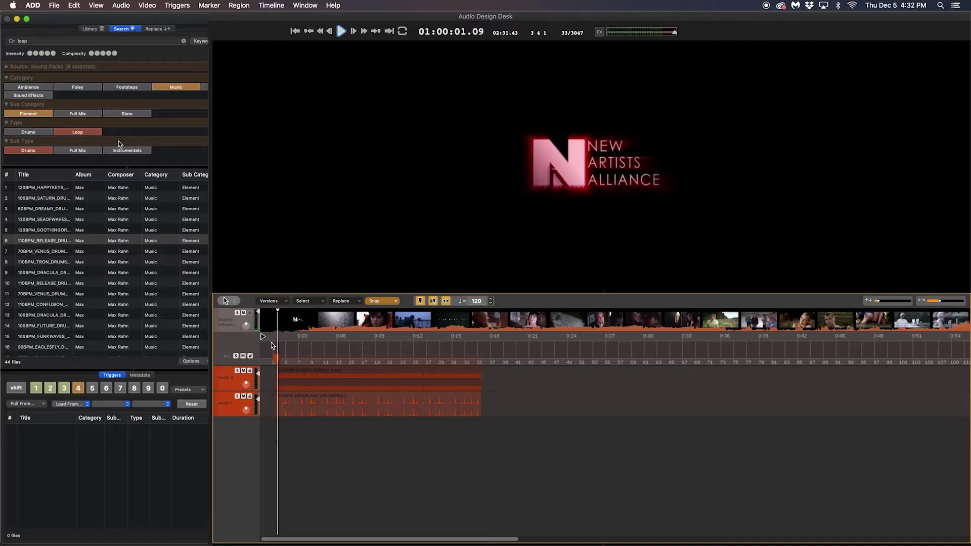
click(117, 150)
click(58, 262)
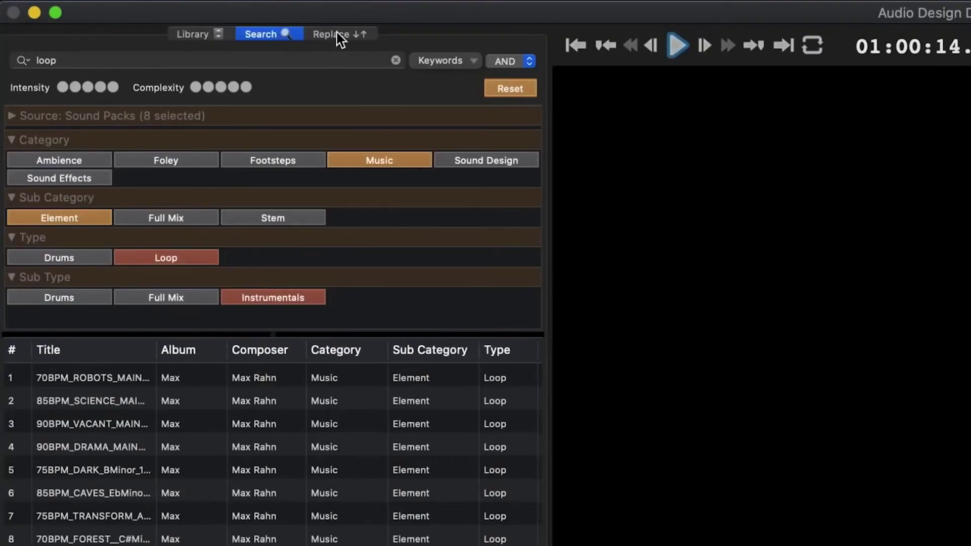
Step: In Replace settings, set complexity to its lowest and scramble to Somewhat Tight
click(339, 35)
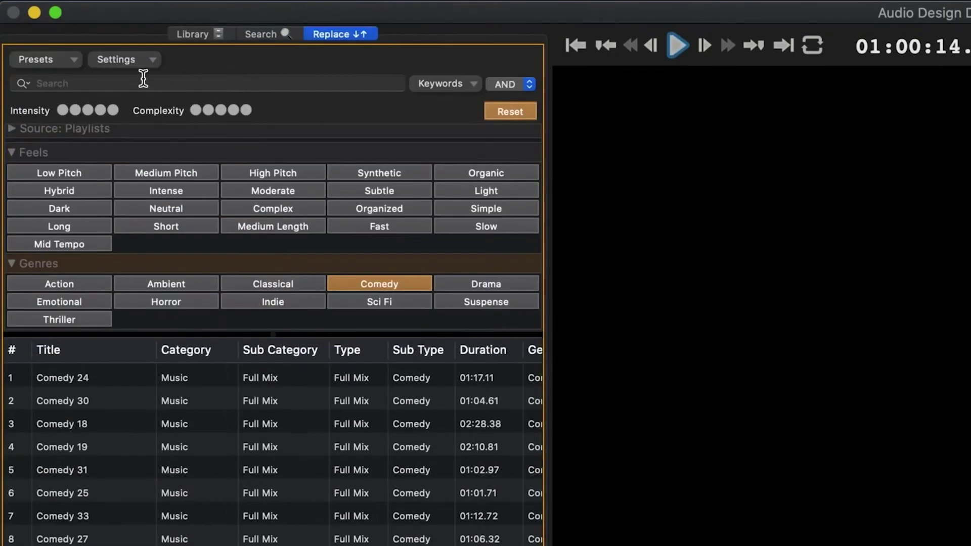
click(196, 110)
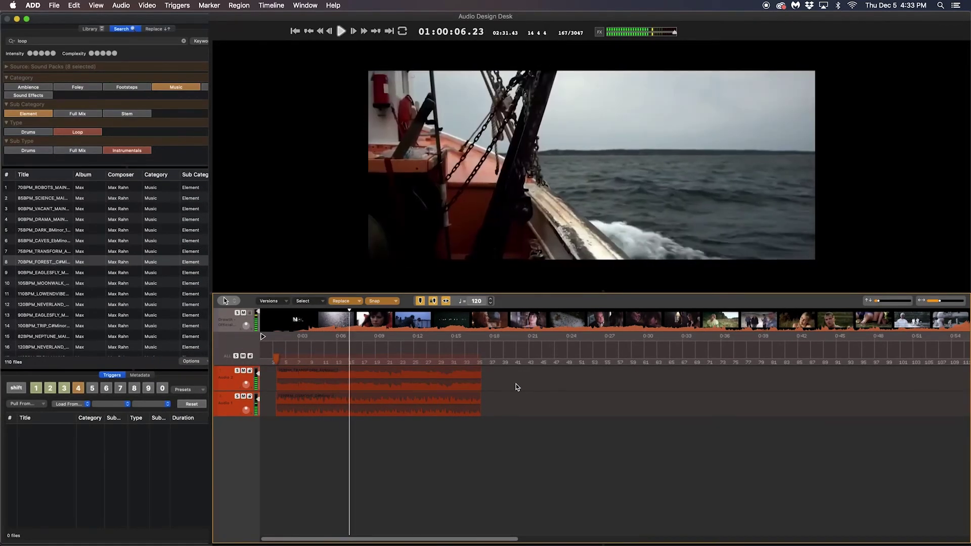
click(158, 29)
click(72, 40)
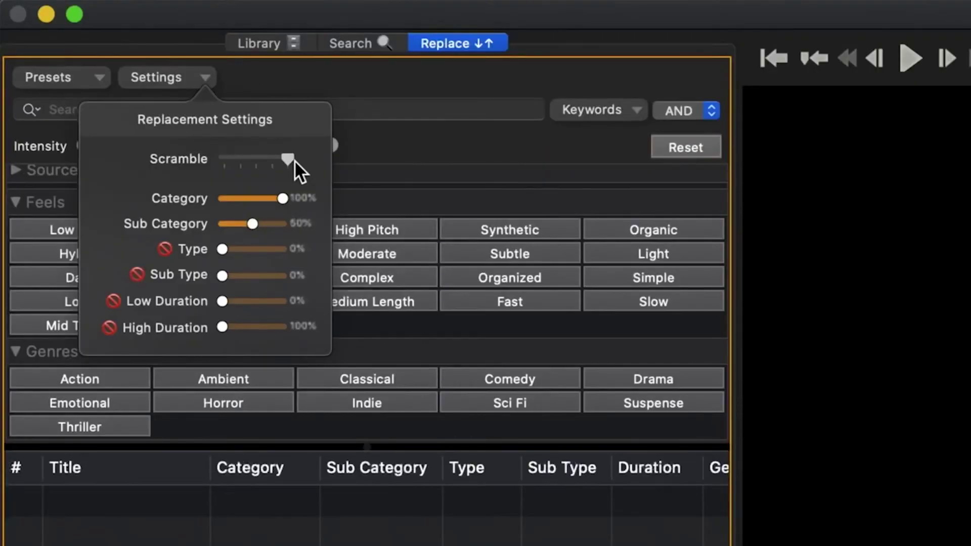
drag(295, 160, 232, 156)
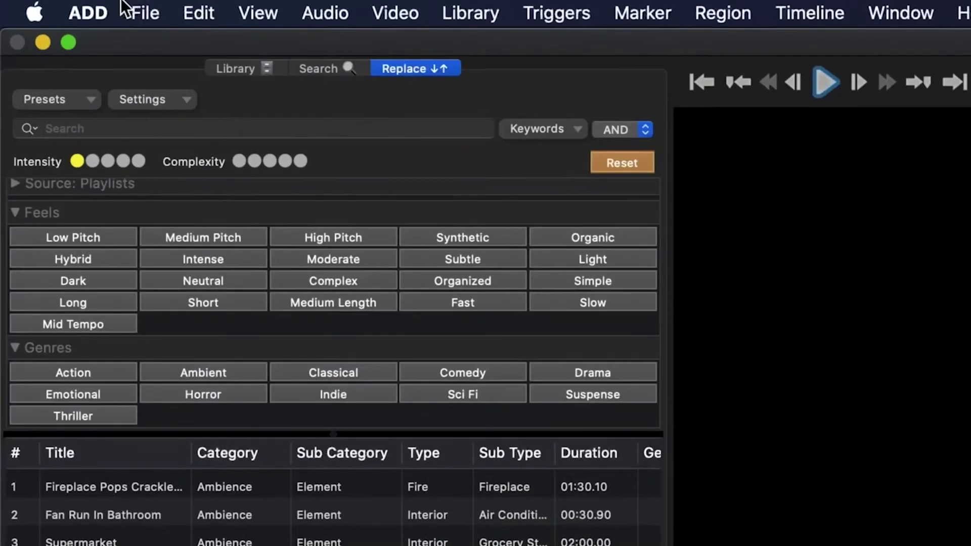
Step: Open the Cuesheet export from the File > Export menu
click(56, 5)
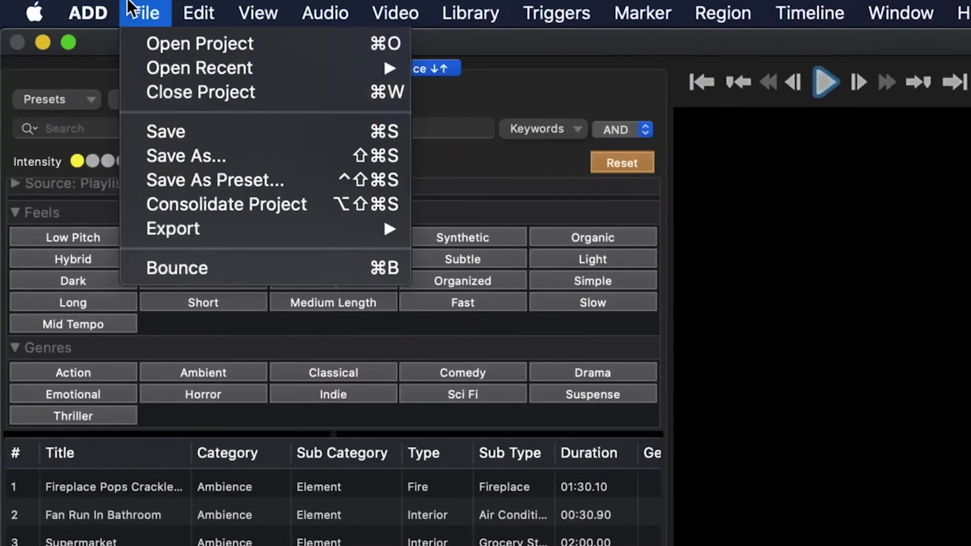
mouse_move(223, 236)
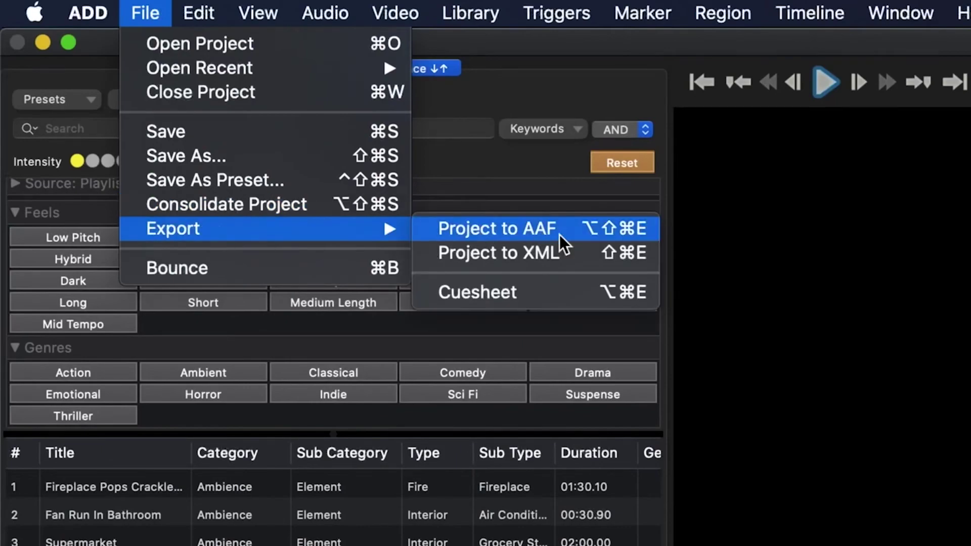
click(590, 286)
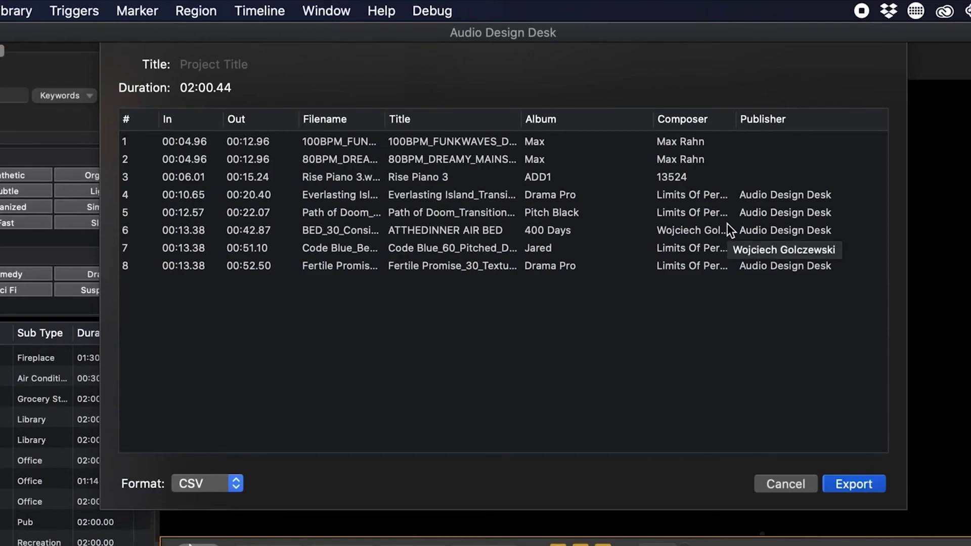
Step: Export the cue sheet as CSV, then set up a wav bounce at 96000 Hz, 24-bit
click(860, 481)
click(162, 13)
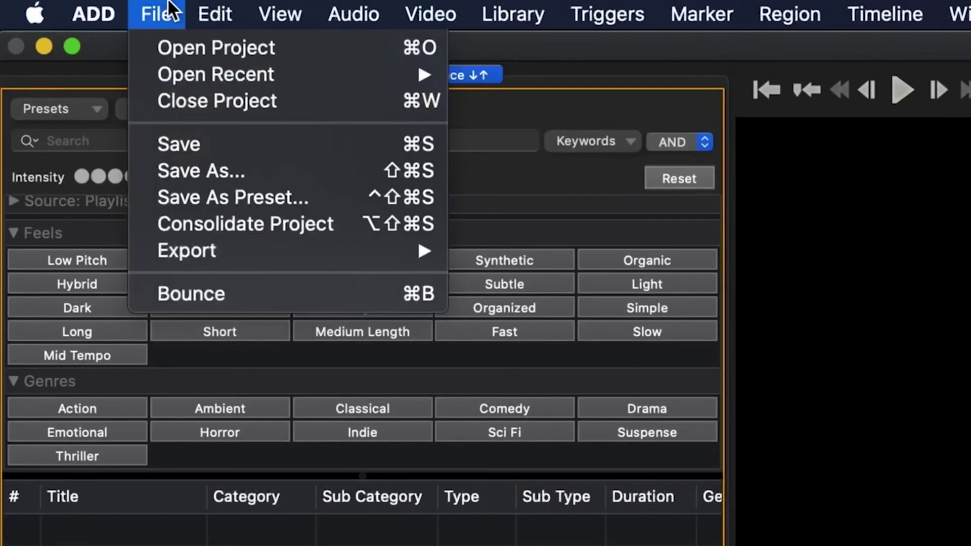
click(222, 293)
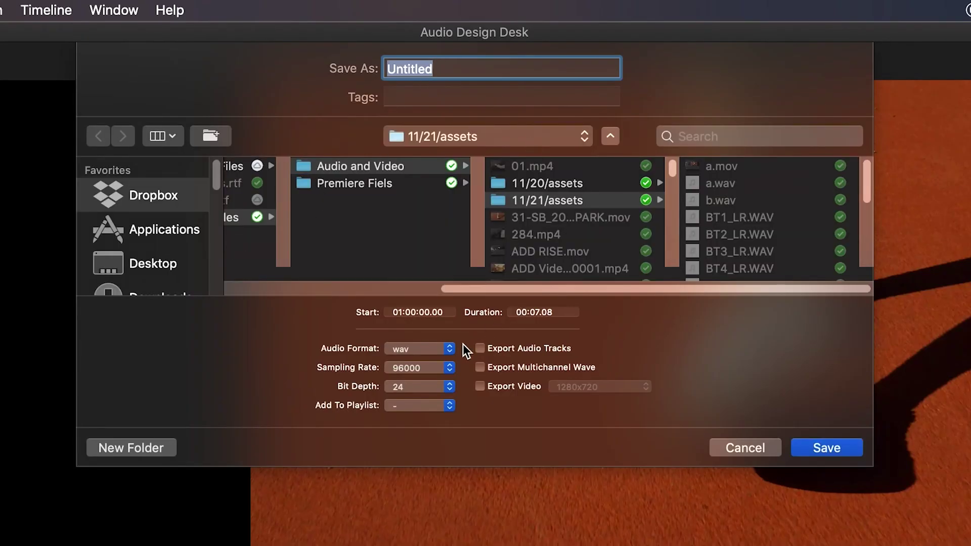
click(450, 349)
click(440, 349)
click(435, 367)
click(433, 368)
click(423, 387)
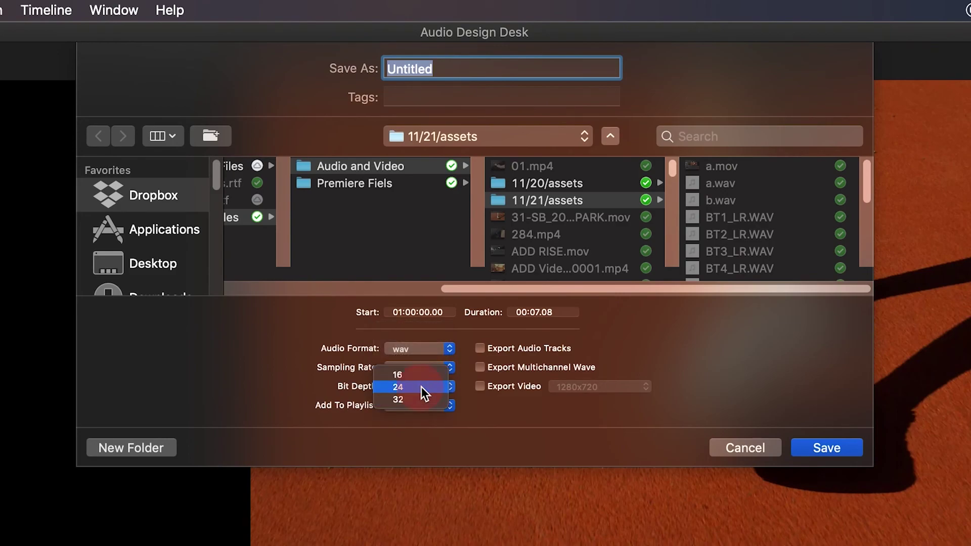
click(421, 387)
Step: Leave the bounce off any playlist, name it 'Tutorial Export' and save
click(427, 407)
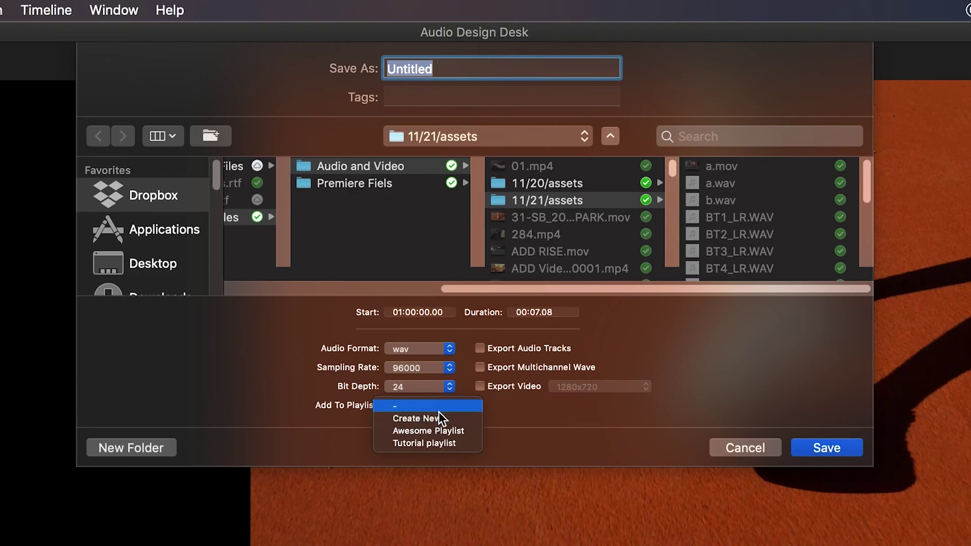
click(439, 407)
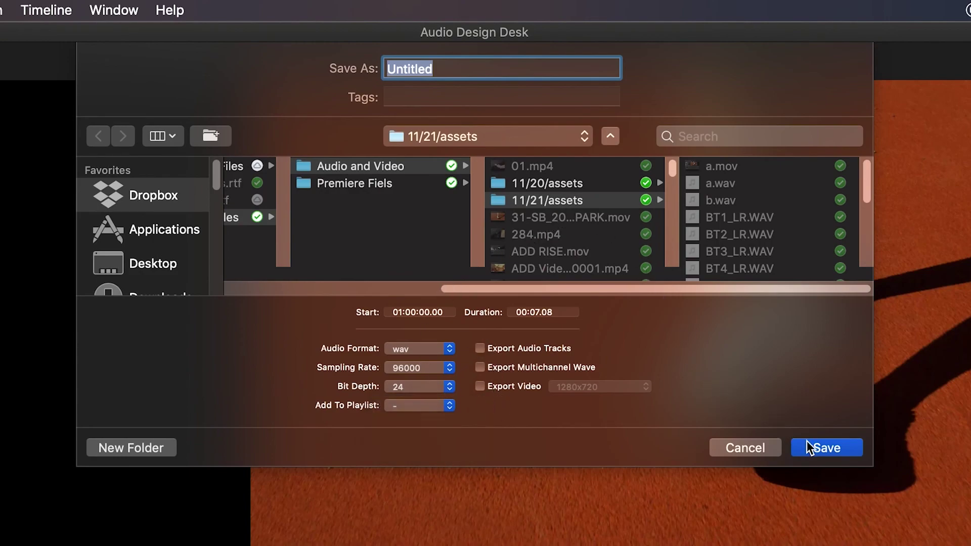
text(Tutorial Export)
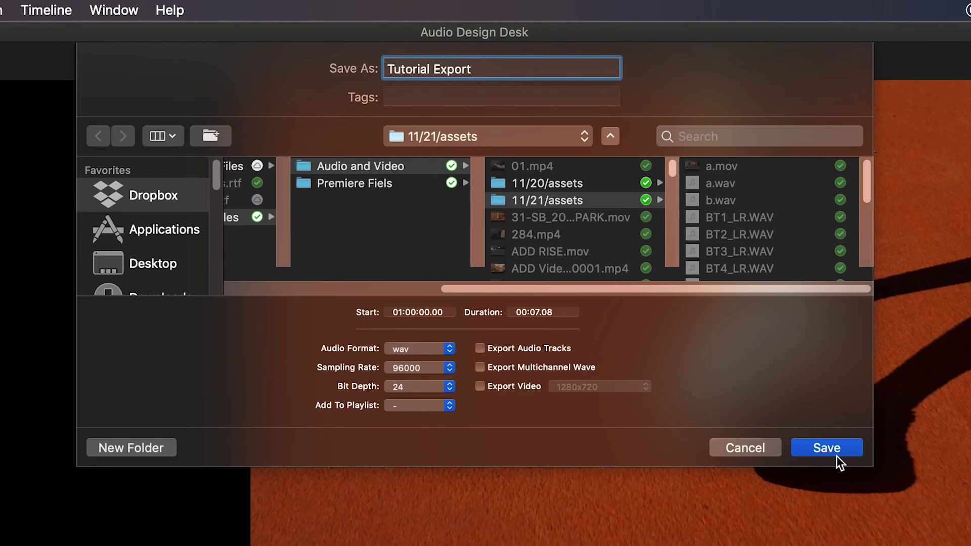
click(836, 456)
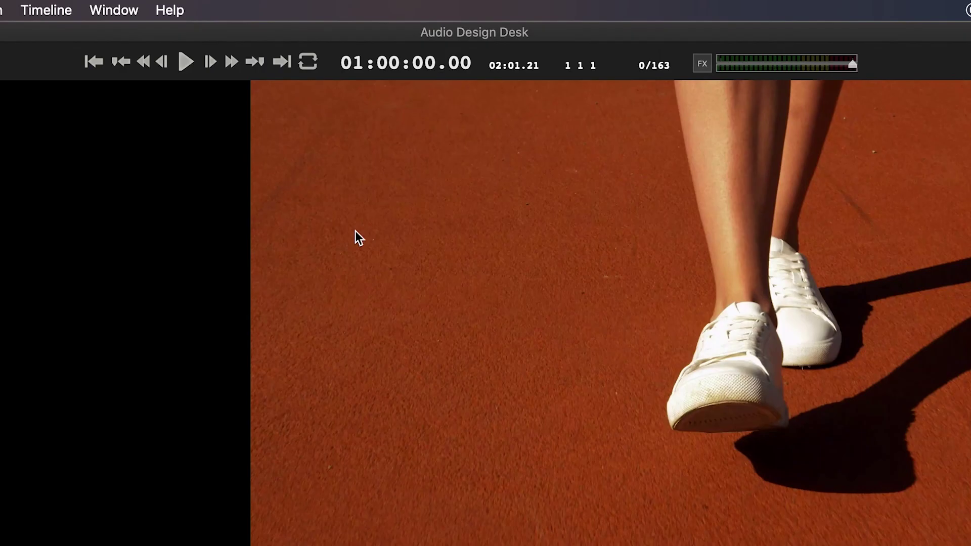